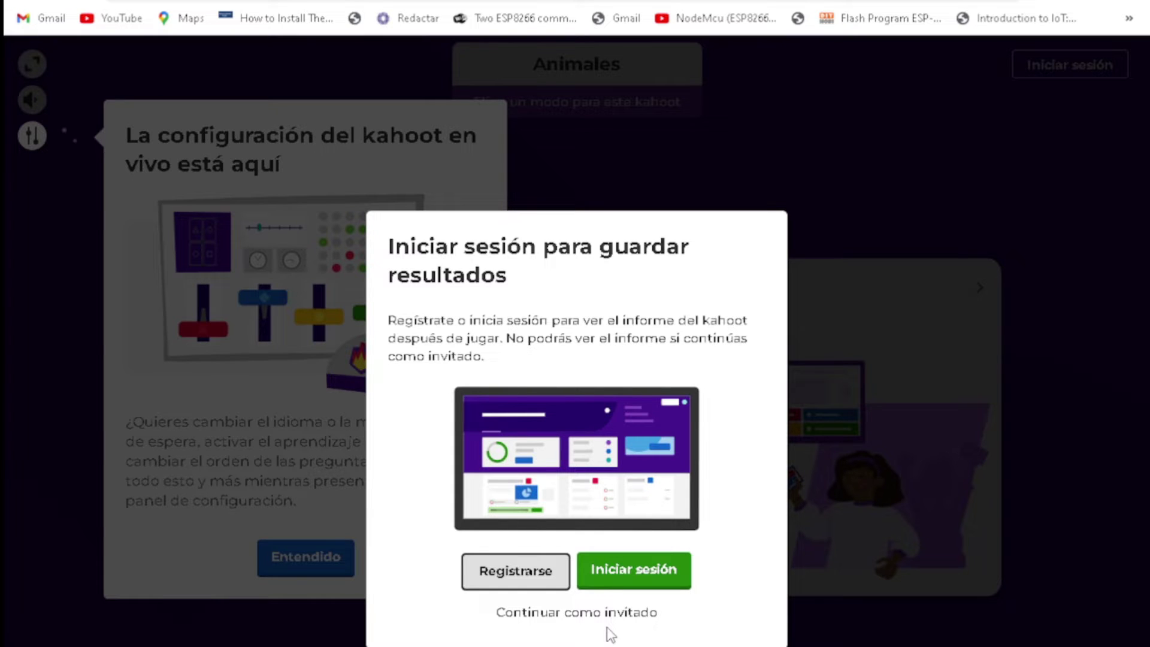
# Step: Host the Animales kahoot as a guest and open a blank new tab
pyautogui.click(608, 612)
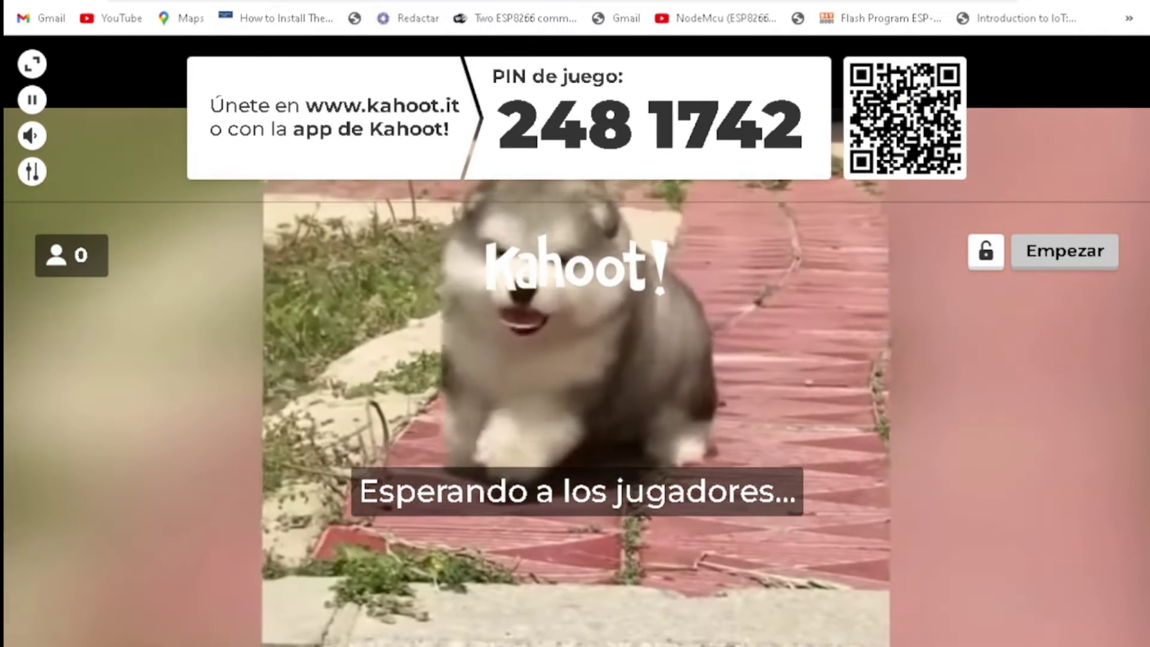
pyautogui.hotkey('ctrl', 't')
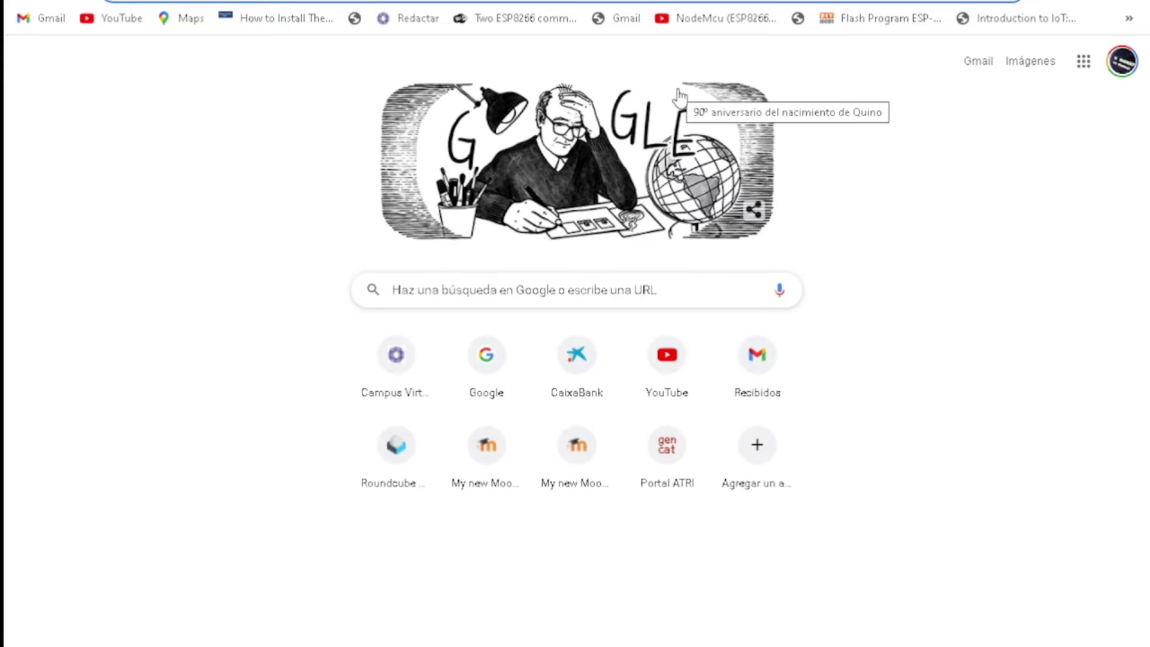
# Step: Join the Animales game at kahoot.it with the game PIN and a nickname, then return to the host lobby
pyautogui.write('kahoot.')
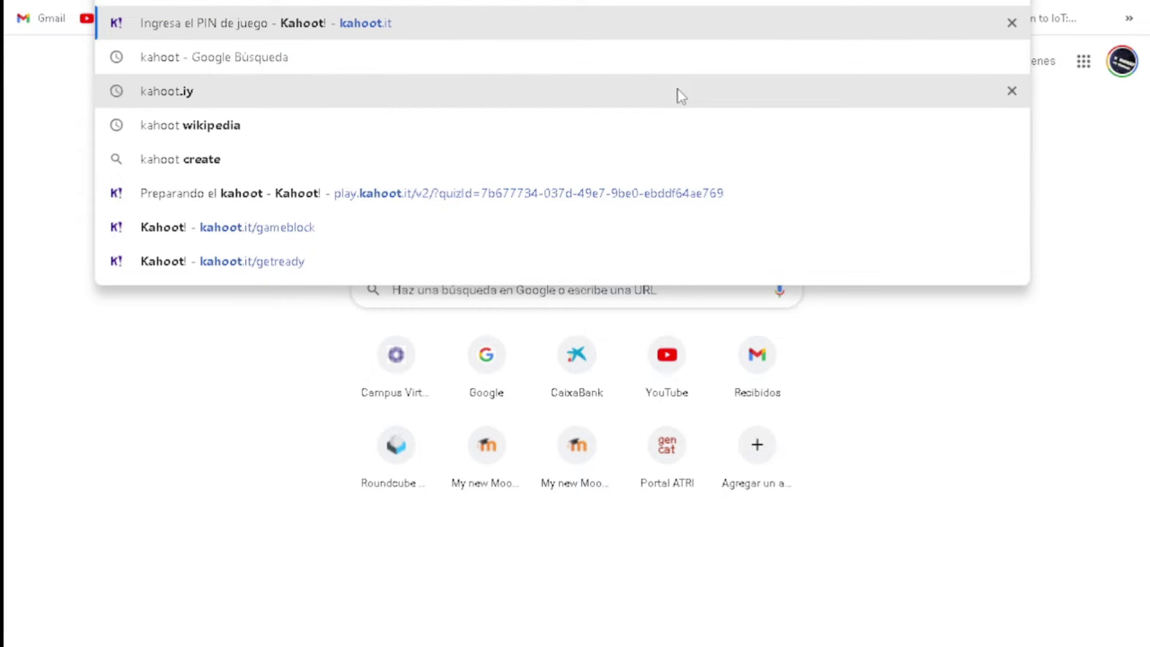
pyautogui.write('it')
pyautogui.press('Return')
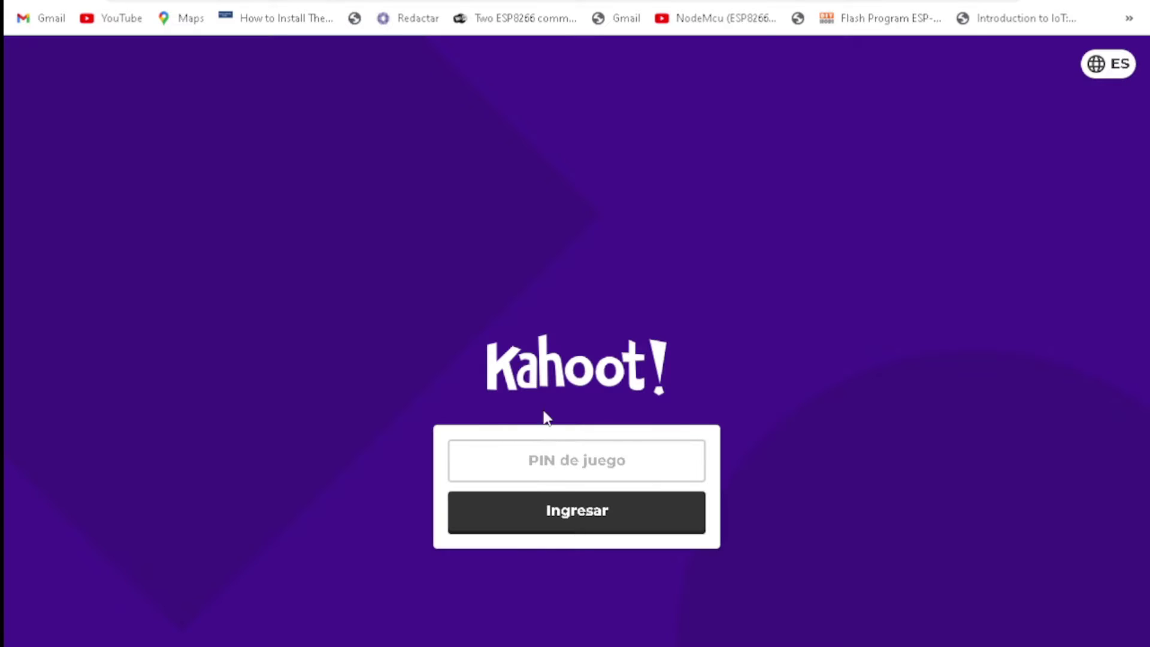
pyautogui.click(556, 462)
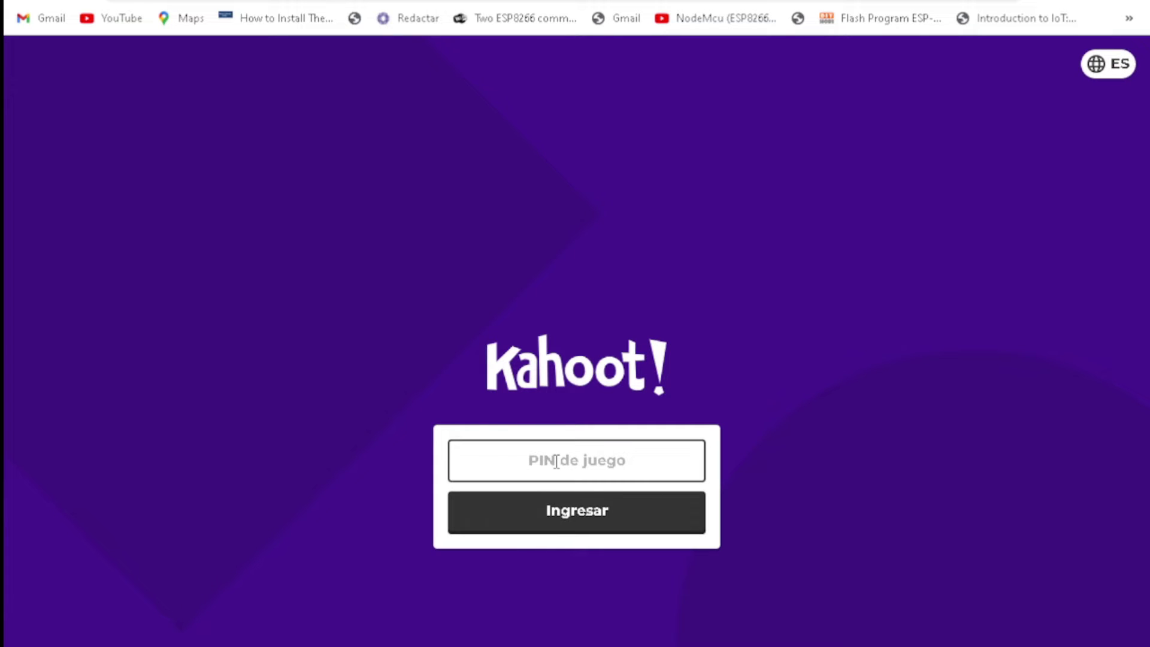
pyautogui.write('2481')
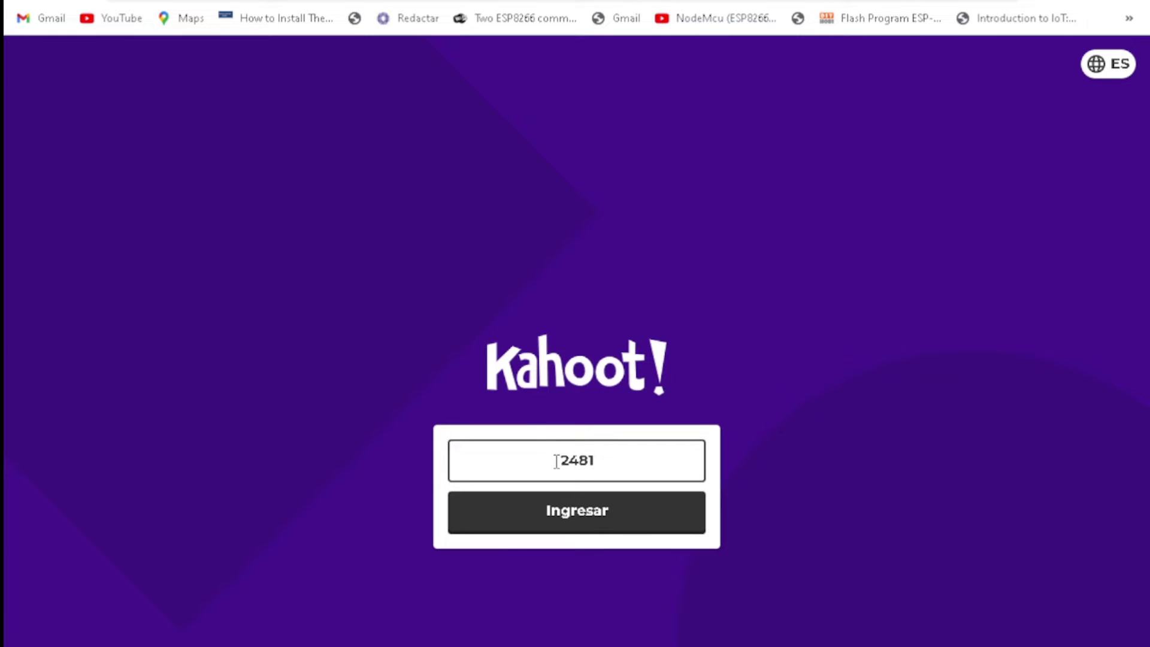
pyautogui.press('Return')
pyautogui.click(666, 495)
pyautogui.write('joan')
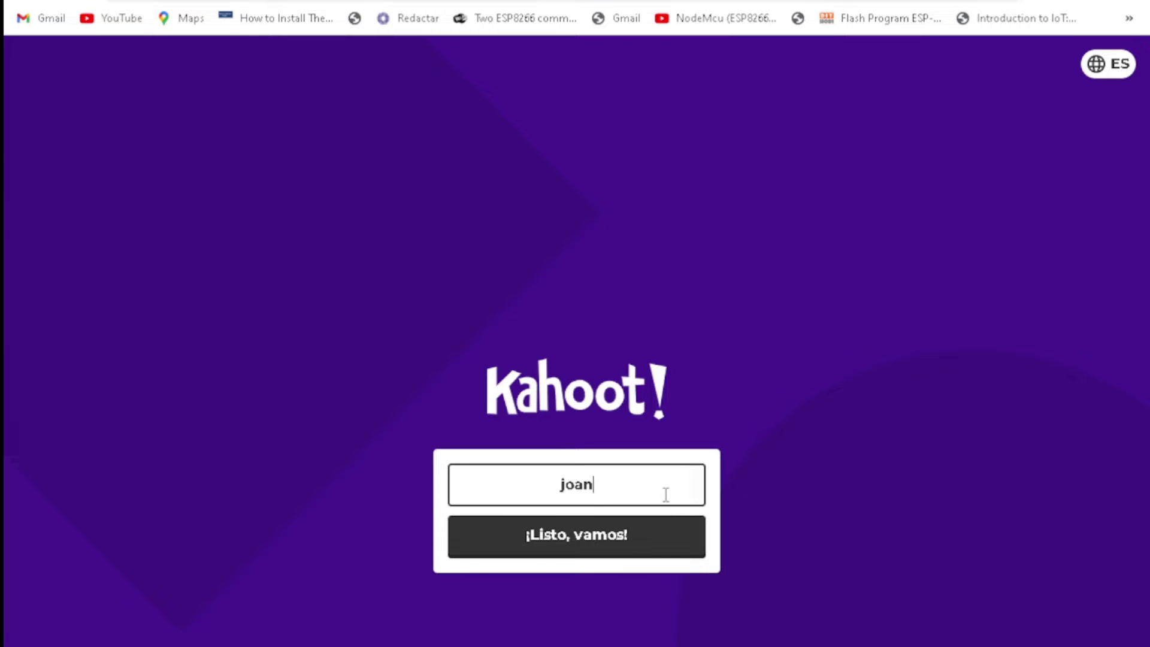
pyautogui.press('Return')
pyautogui.click(539, 2)
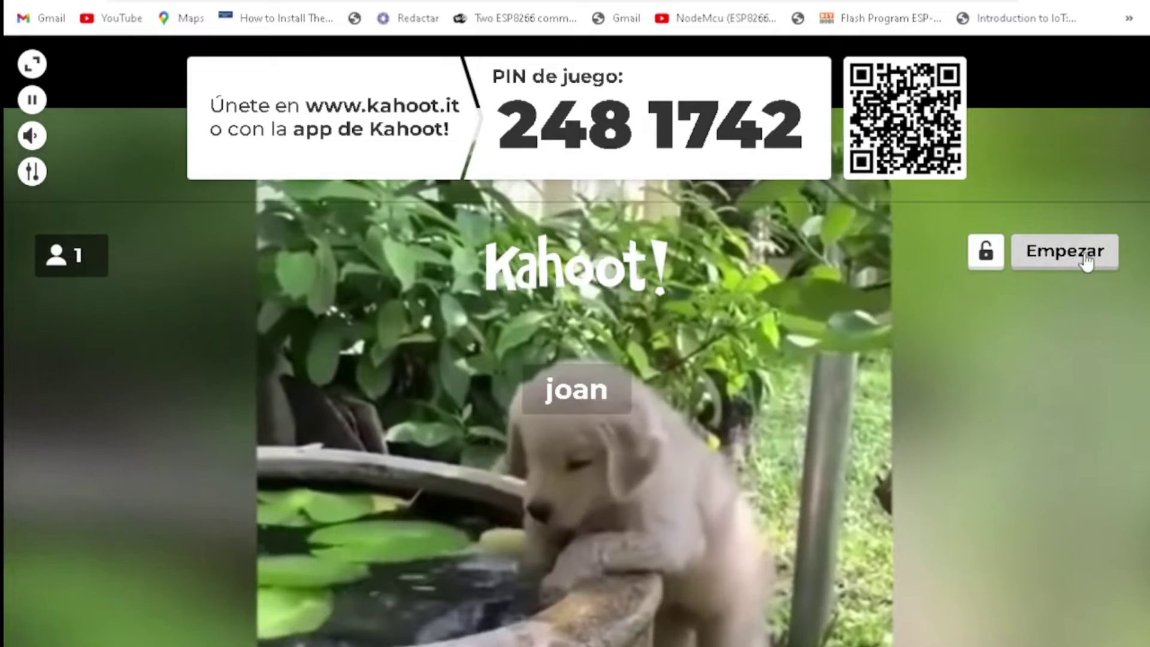
# Step: Start the game, skip the horse-counting question and advance to the true/false pigs question
pyautogui.click(1086, 261)
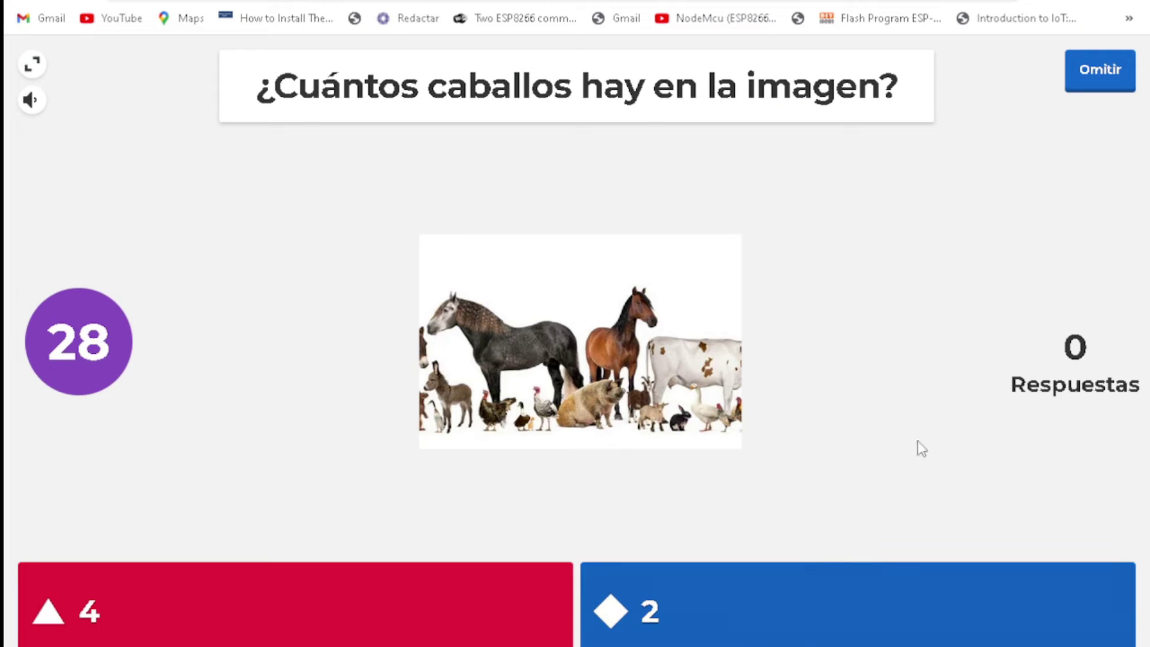
pyautogui.click(1106, 90)
pyautogui.click(1108, 81)
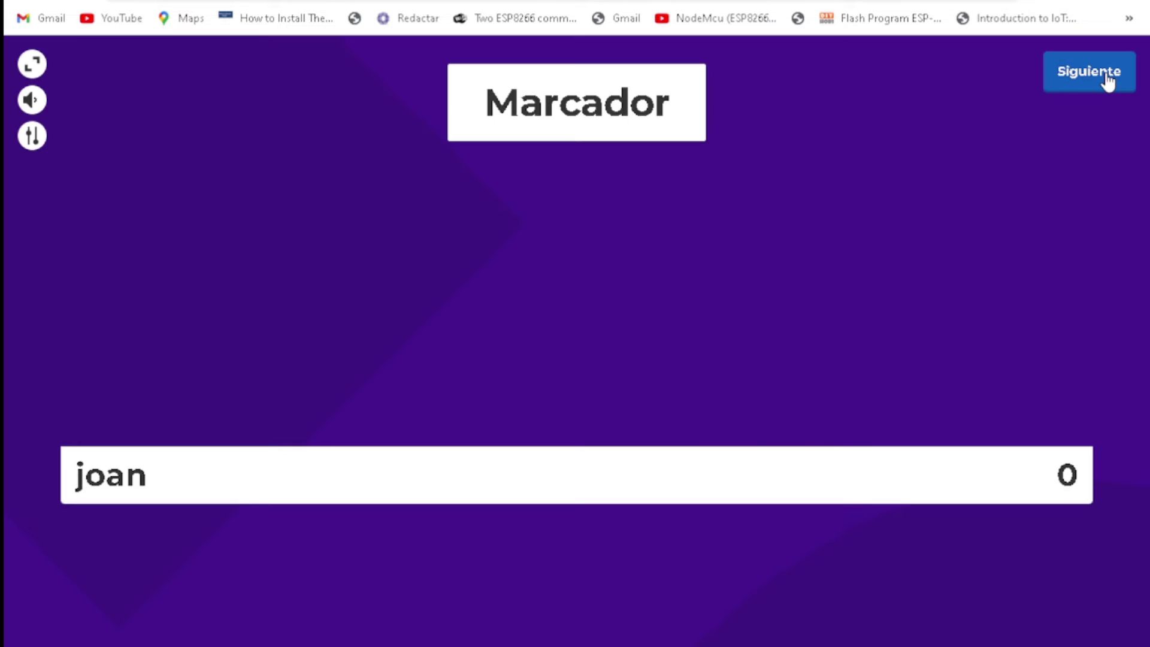
pyautogui.click(1106, 74)
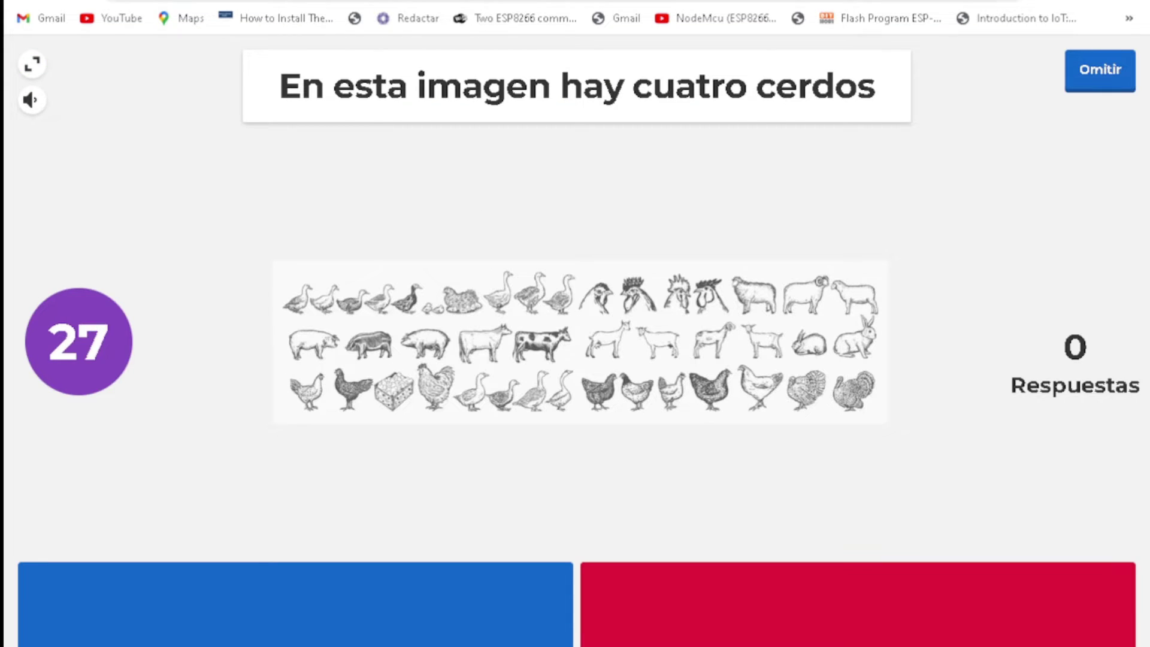
pyautogui.click(315, 1)
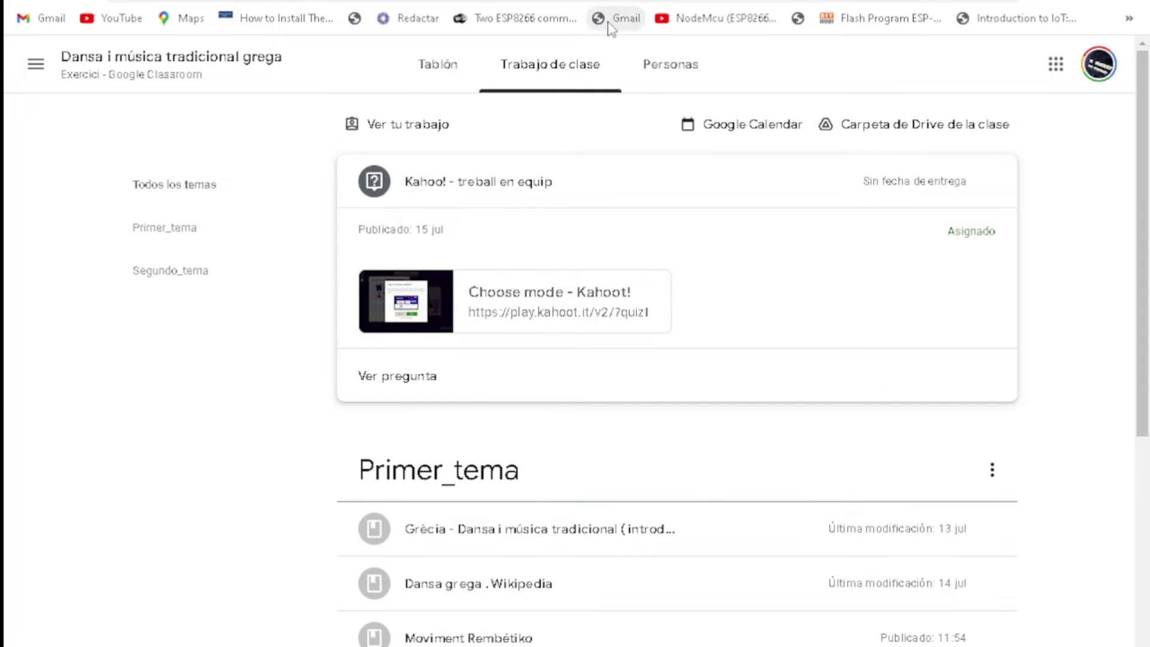
# Step: Leave the Kahoot game and open the Prezi link of the Grècia dance and music material
pyautogui.click(480, 1)
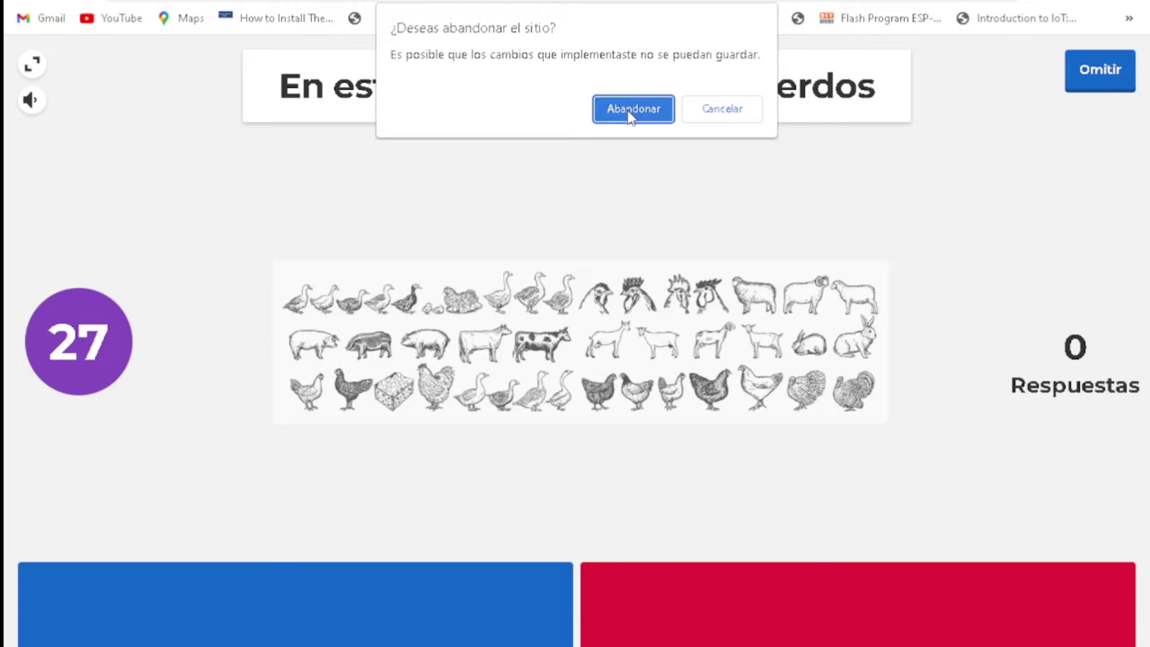
pyautogui.click(627, 109)
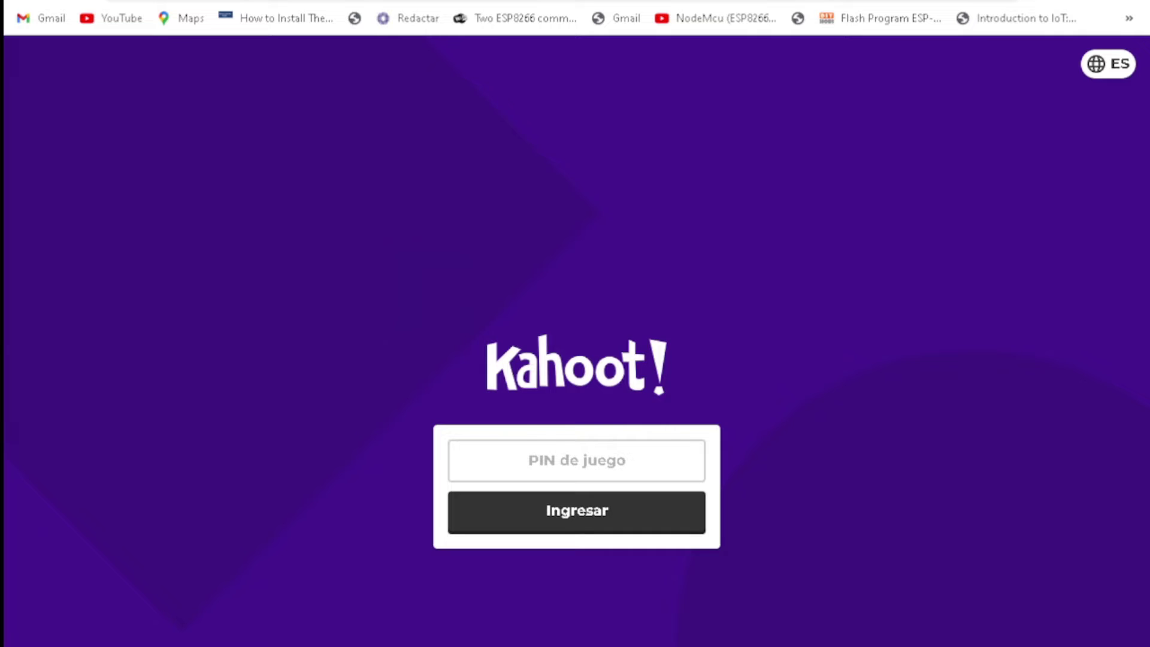
pyautogui.click(539, 1)
pyautogui.click(546, 537)
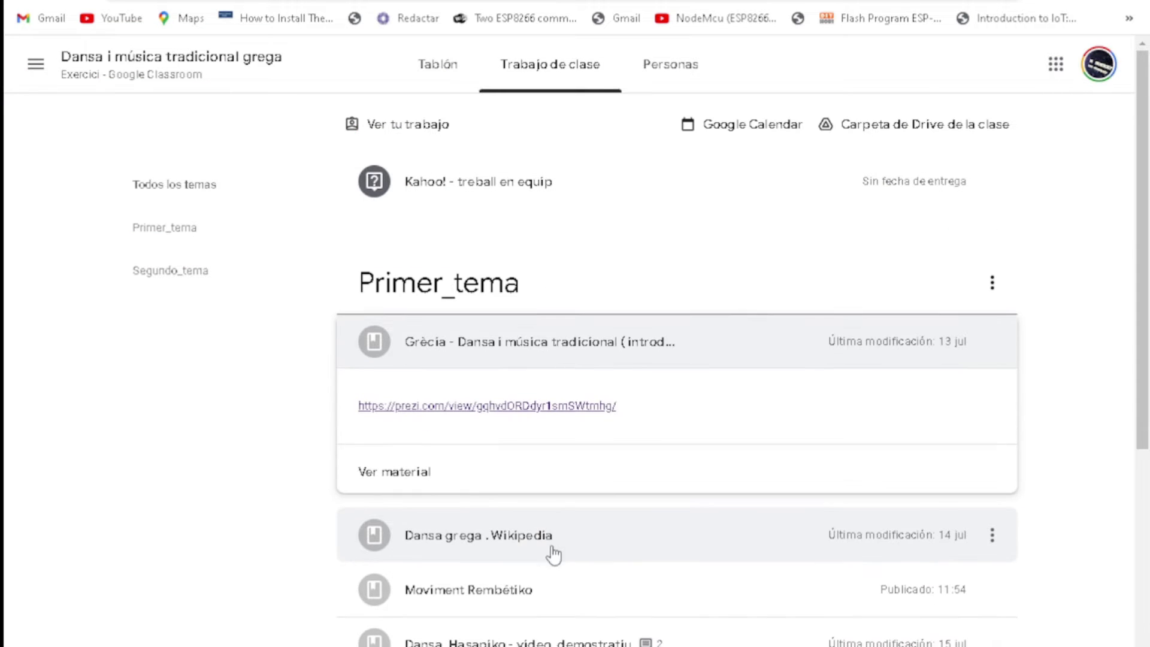
pyautogui.click(471, 400)
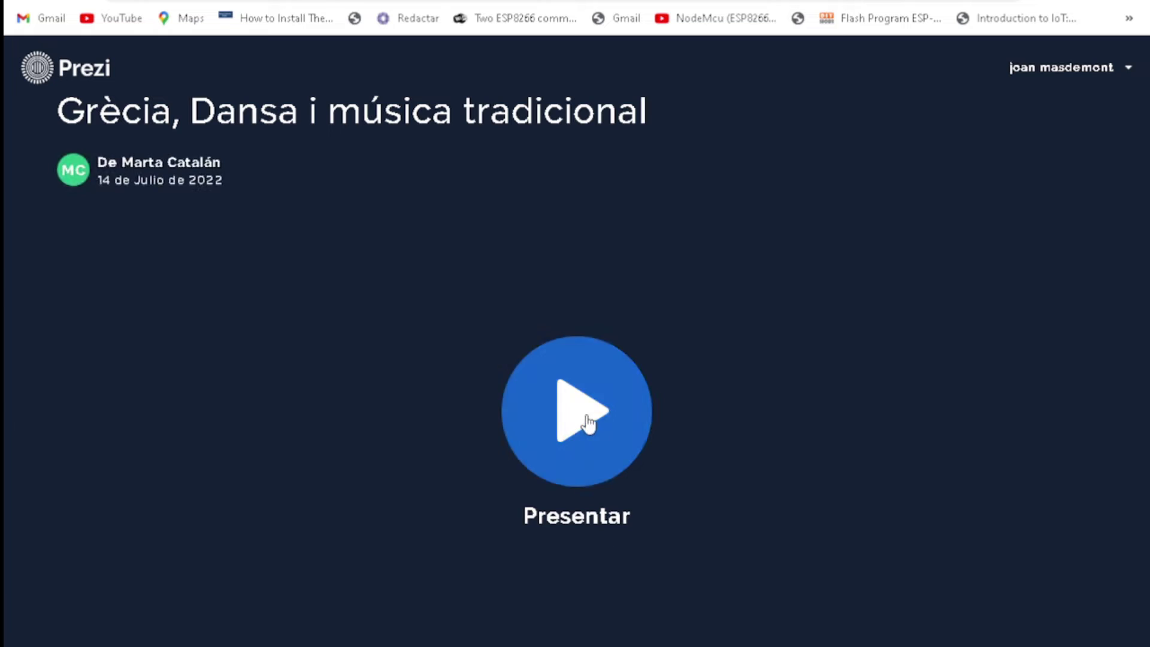
# Step: Start the Prezi and step through the dance origins, Rembétika and Tsestos topics
pyautogui.click(585, 414)
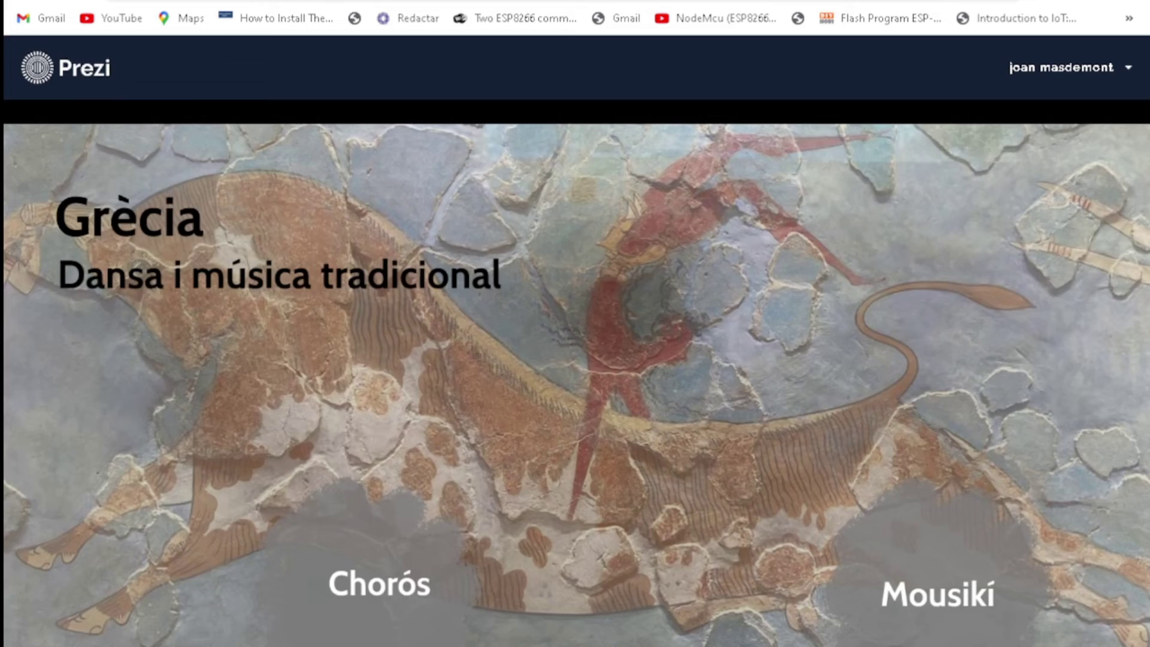
pyautogui.press('Right')
pyautogui.press('Right')
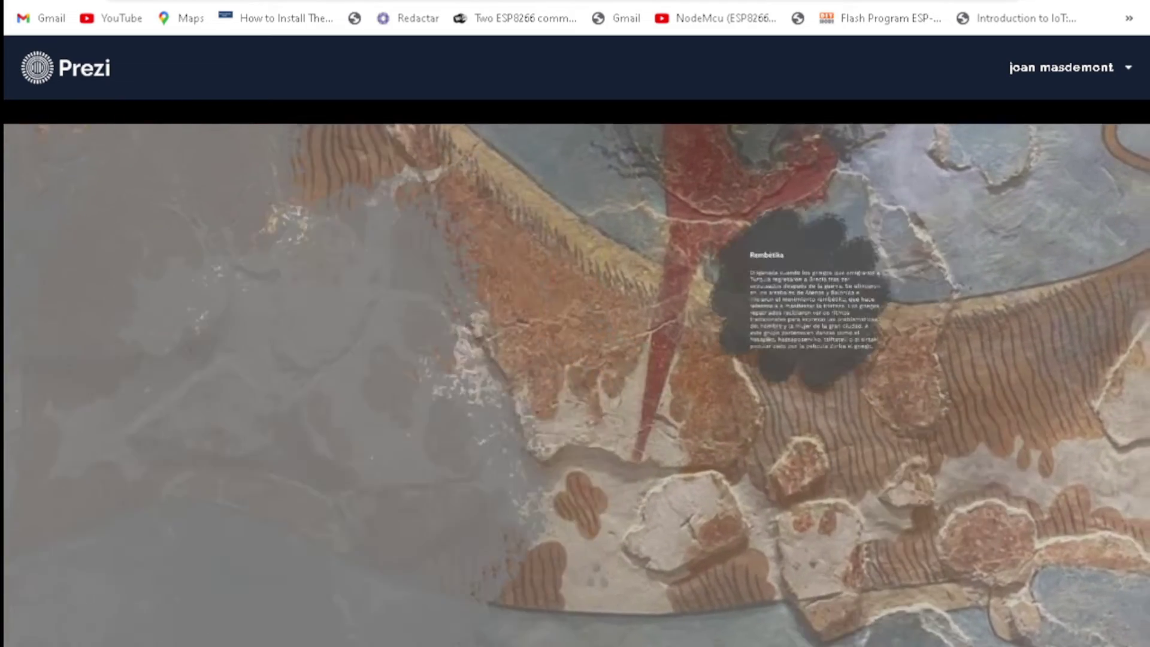
pyautogui.press('Right')
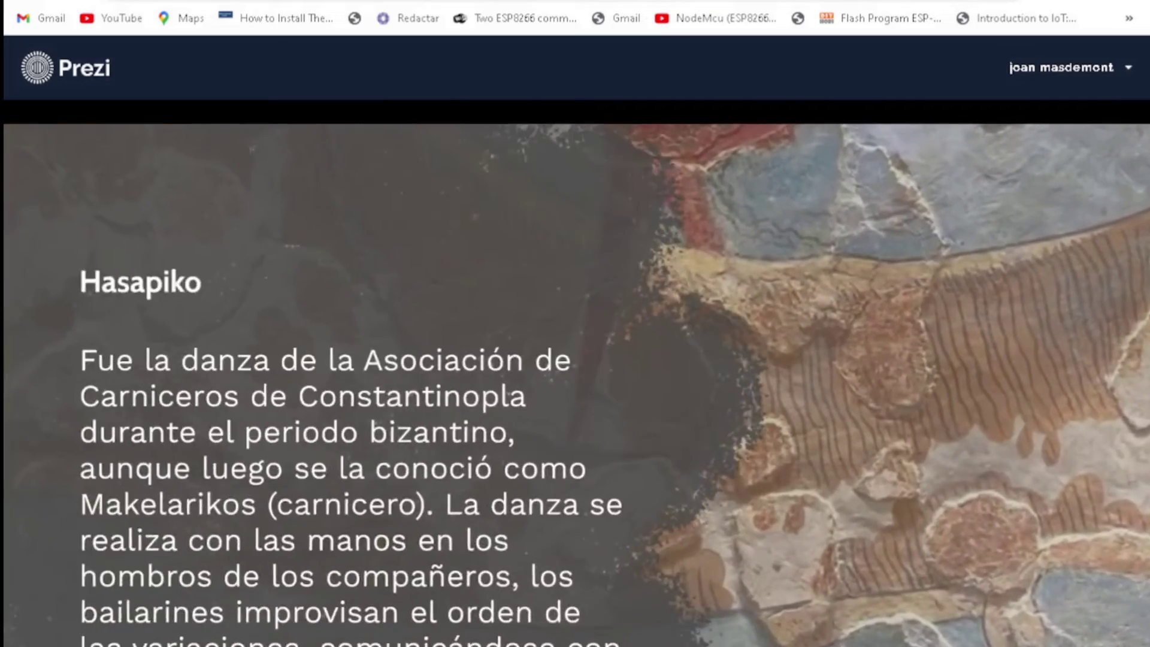
pyautogui.press('Right')
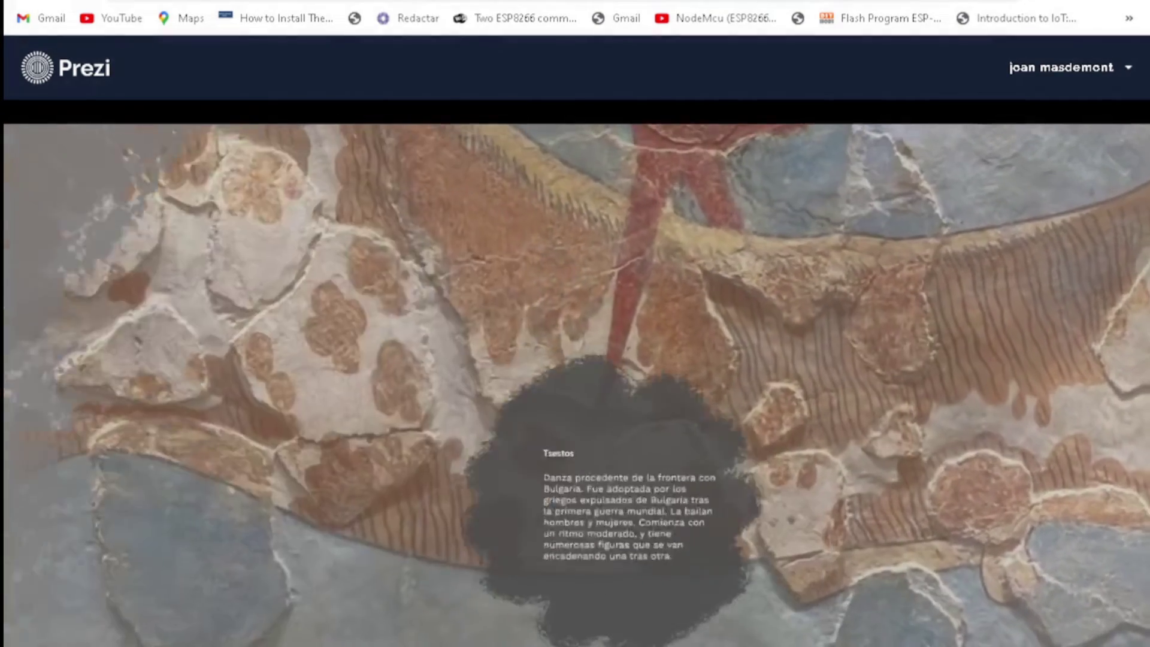
pyautogui.press('Right')
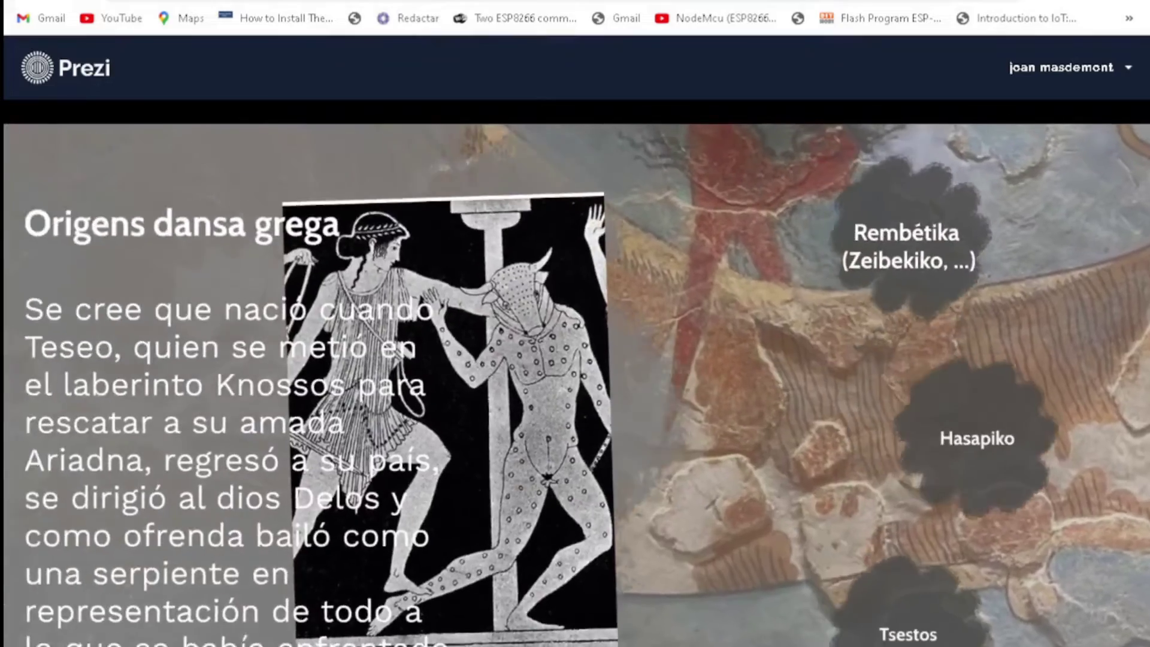
pyautogui.press('Right')
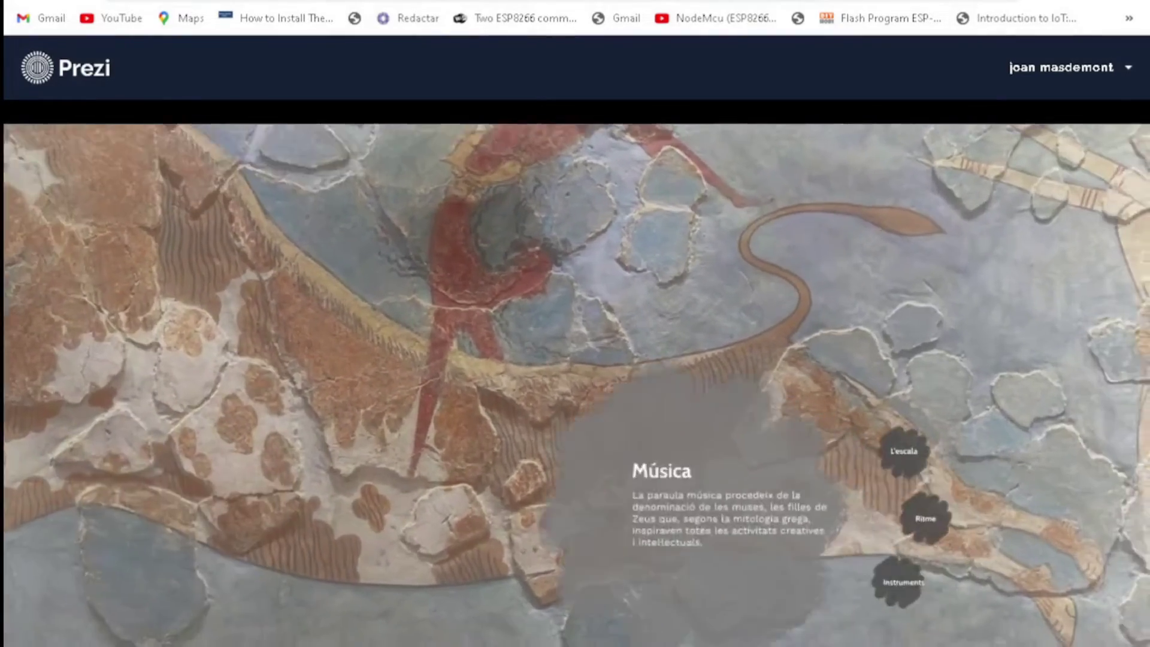
# Step: Step through L'escala, Ritme, La lira, L'Hydraulis and La flauta de Pan, then close the Prezi
pyautogui.press('Right')
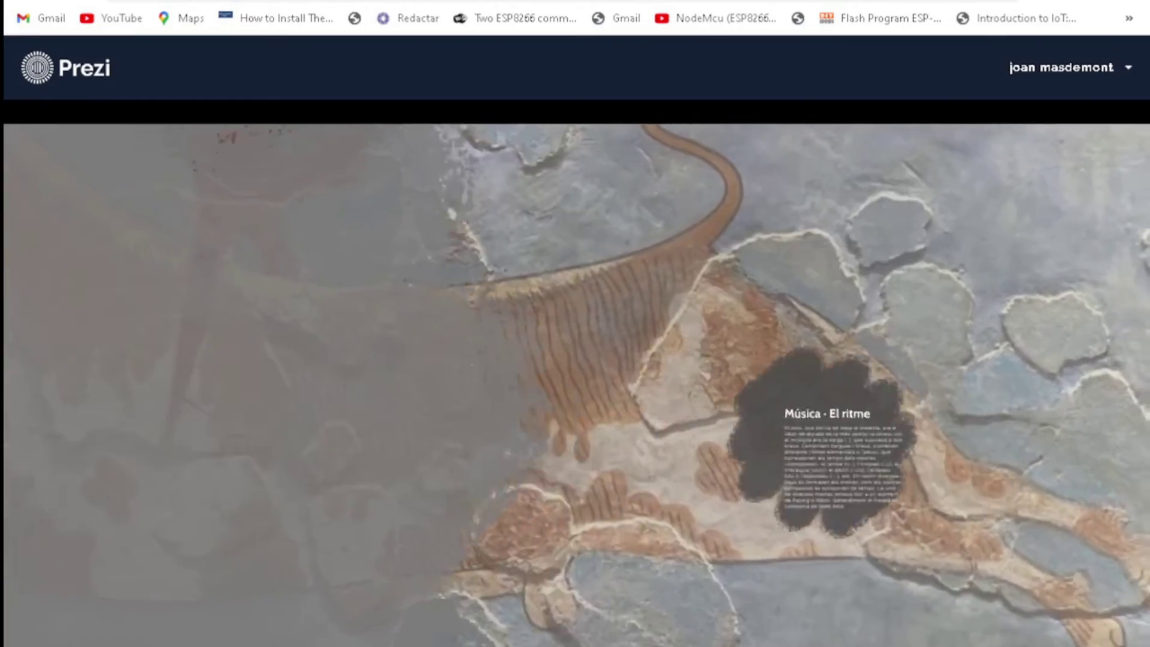
pyautogui.press('Right')
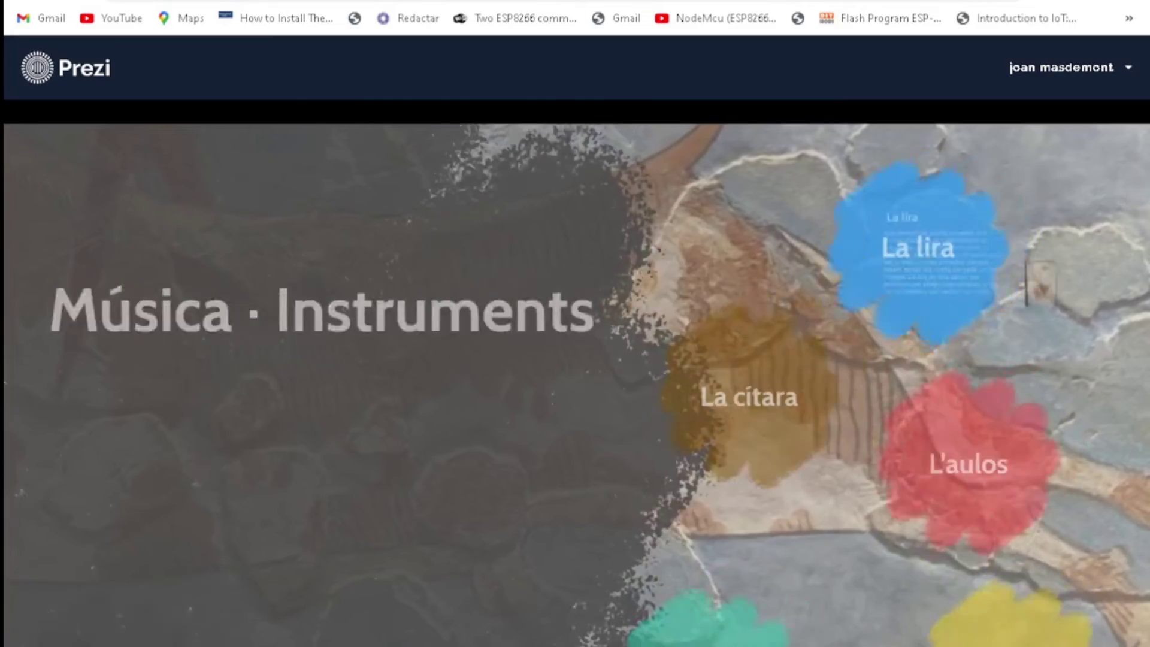
pyautogui.press('Right')
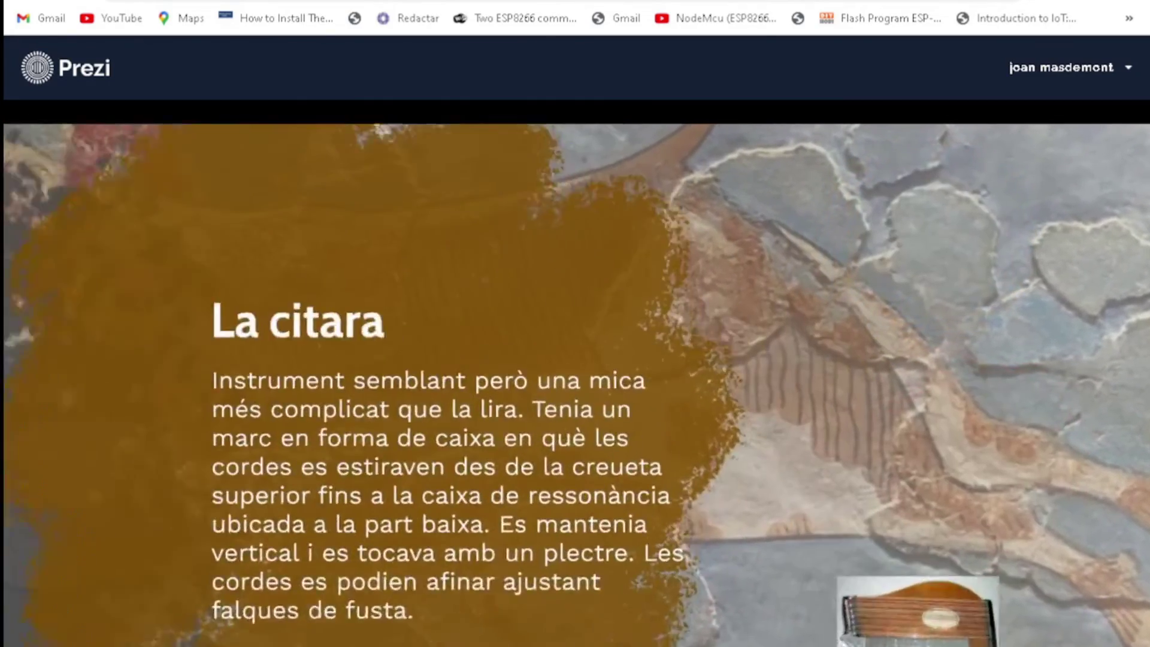
pyautogui.press('Right')
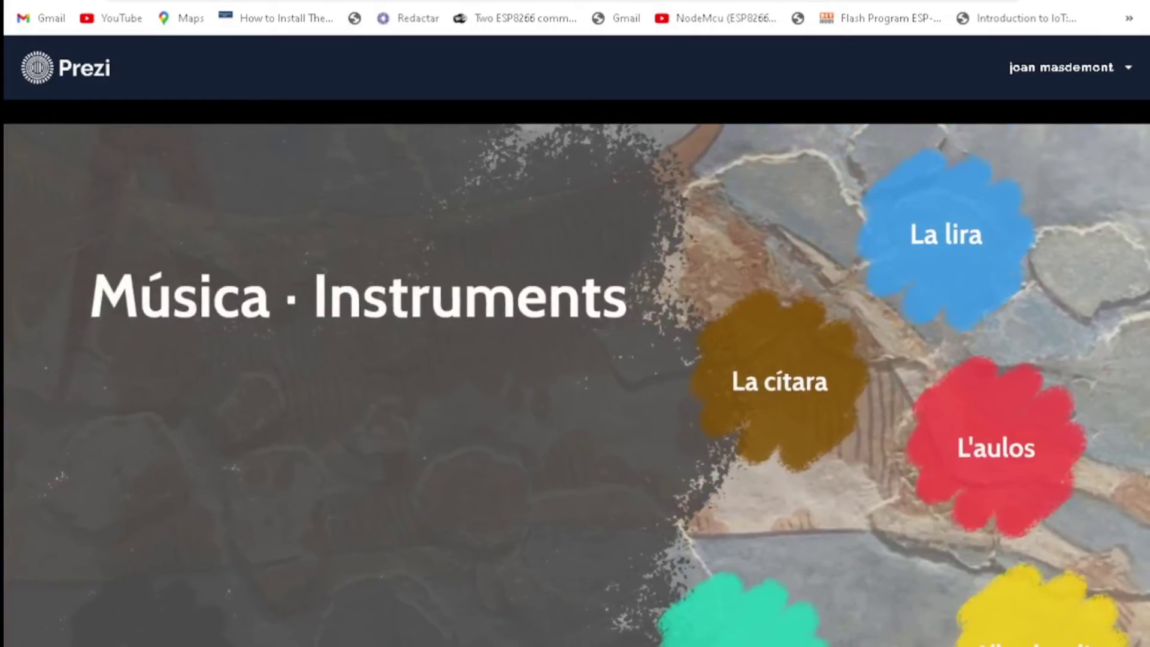
pyautogui.press('Right')
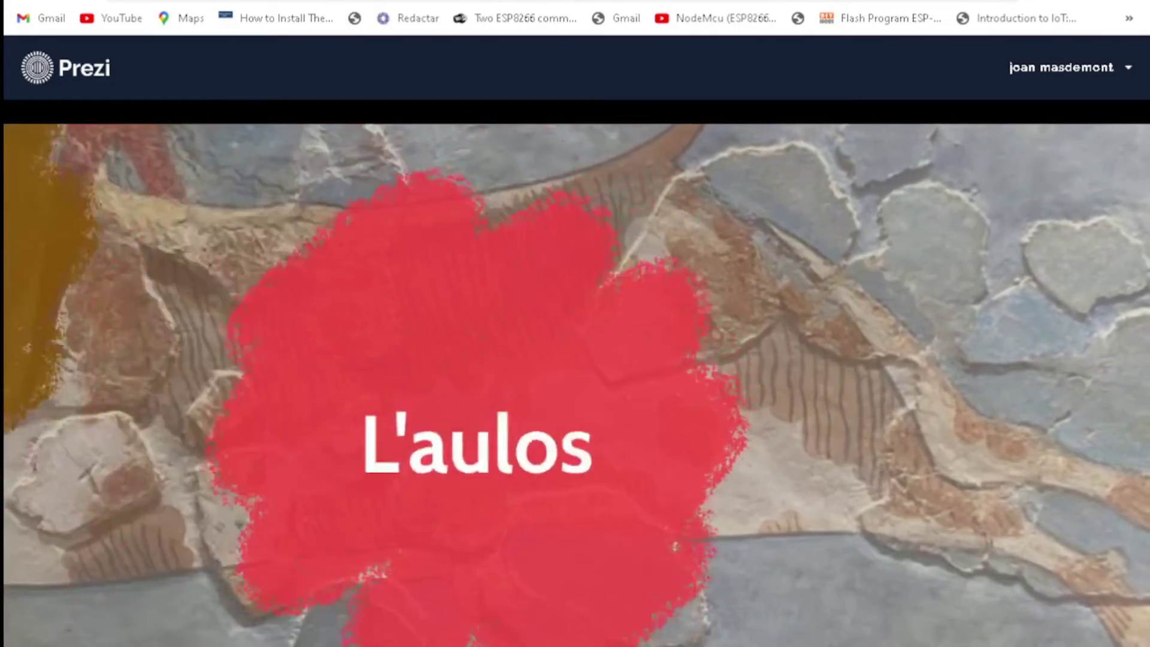
pyautogui.press('Right')
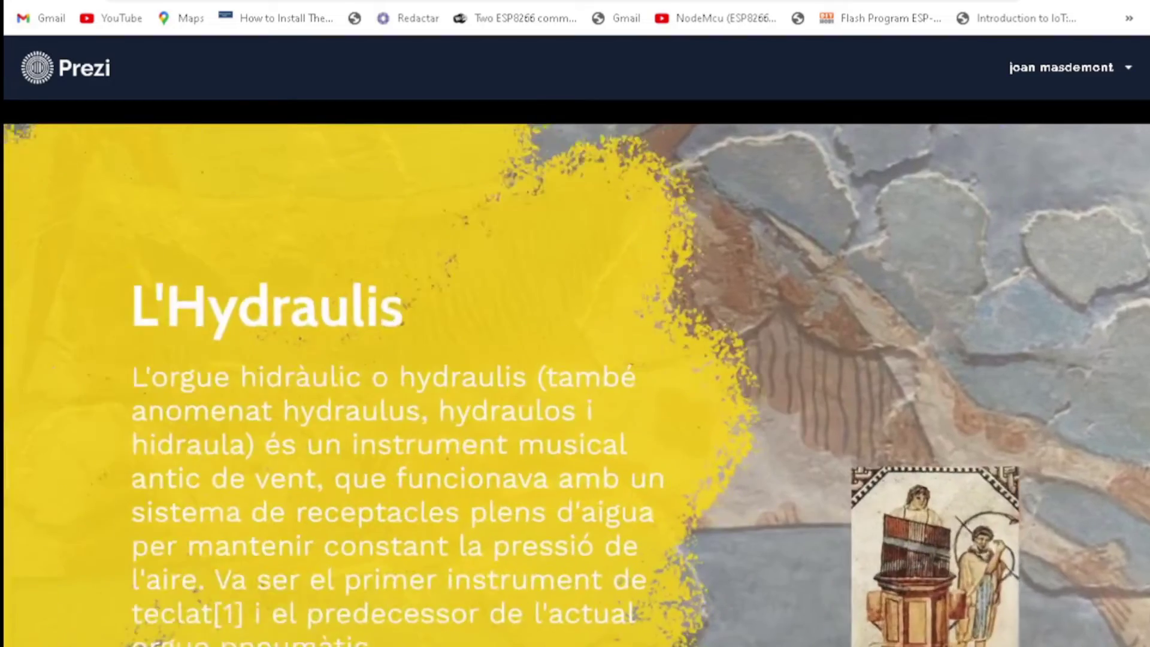
pyautogui.press('Right')
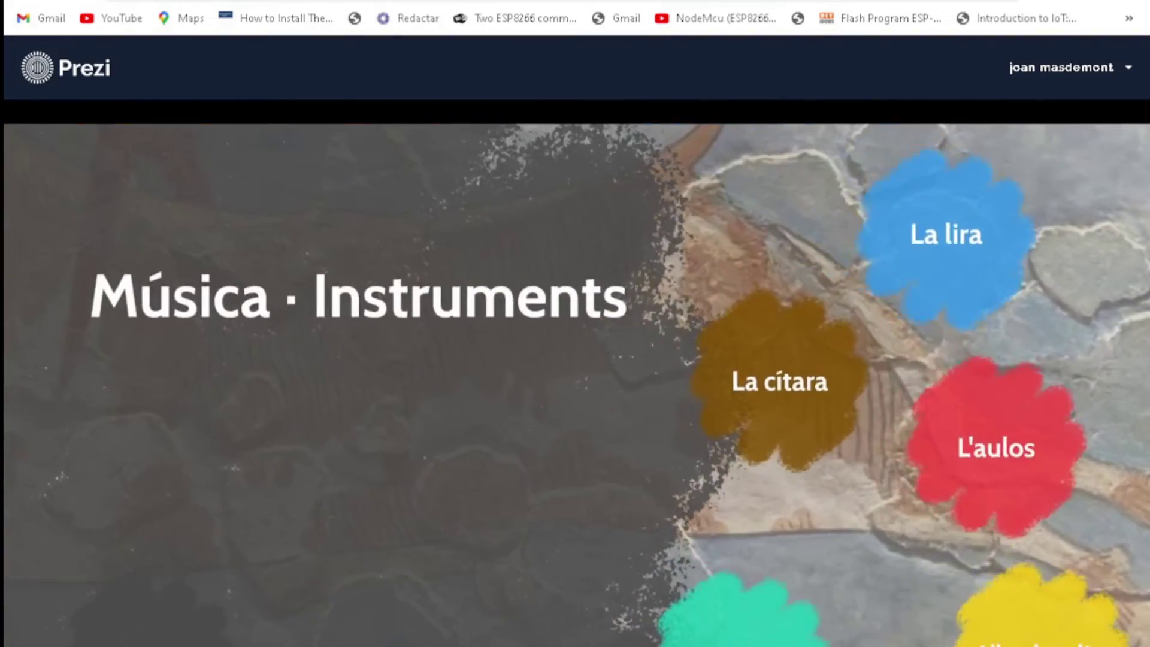
pyautogui.press('Right')
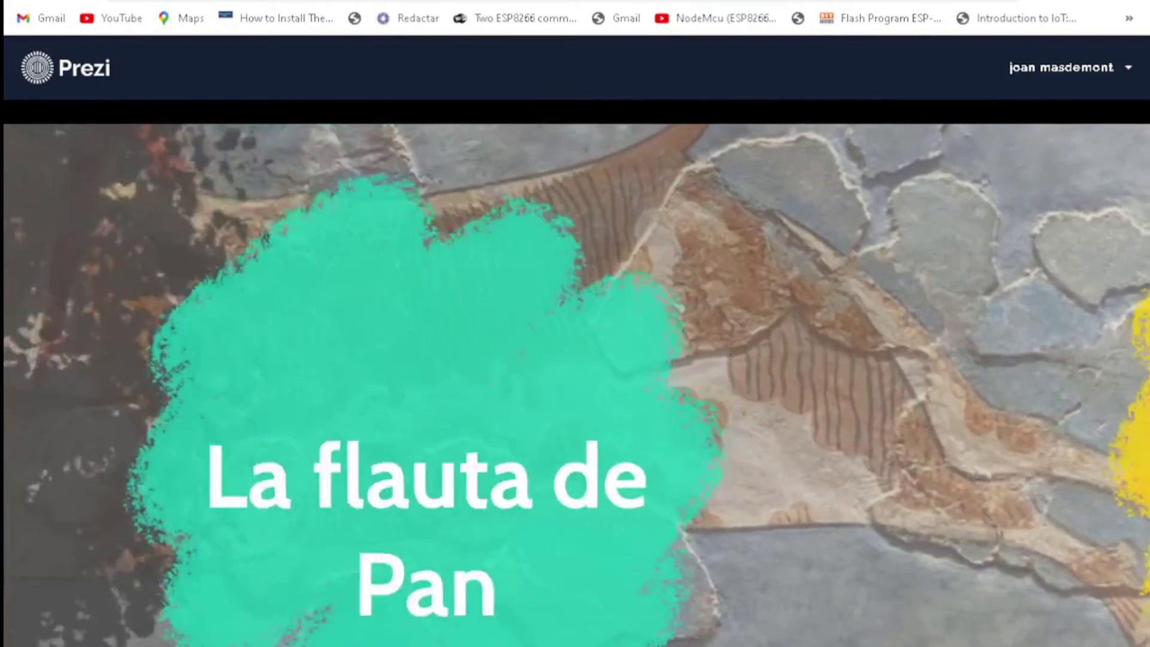
pyautogui.press('Right')
pyautogui.press('Right')
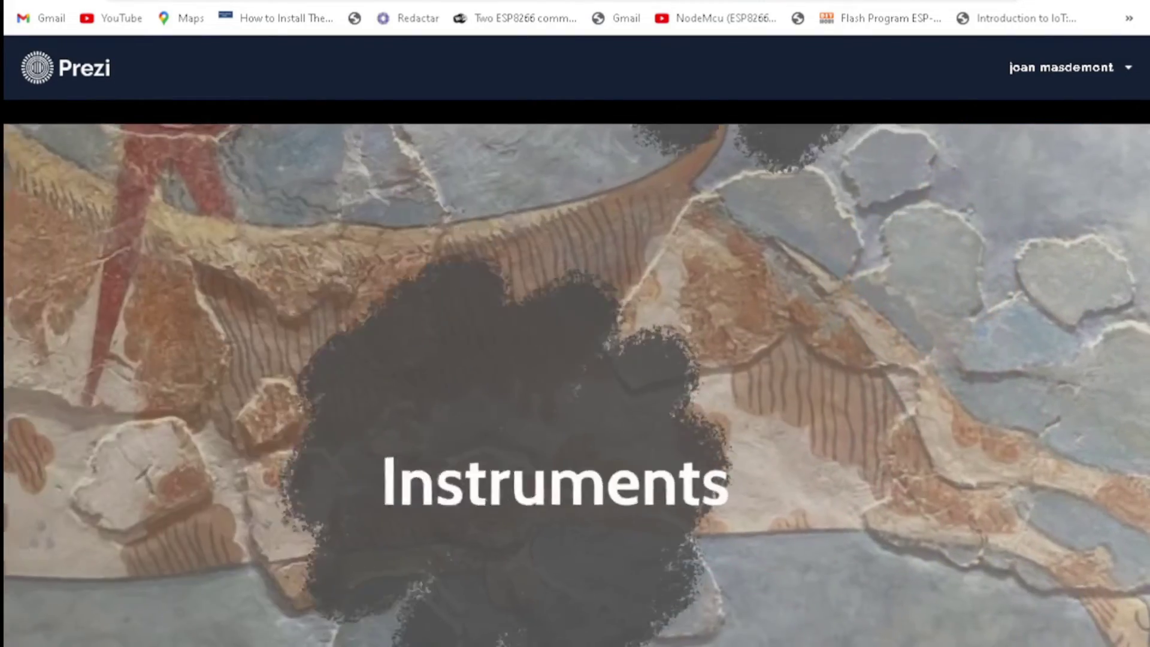
pyautogui.press('Right')
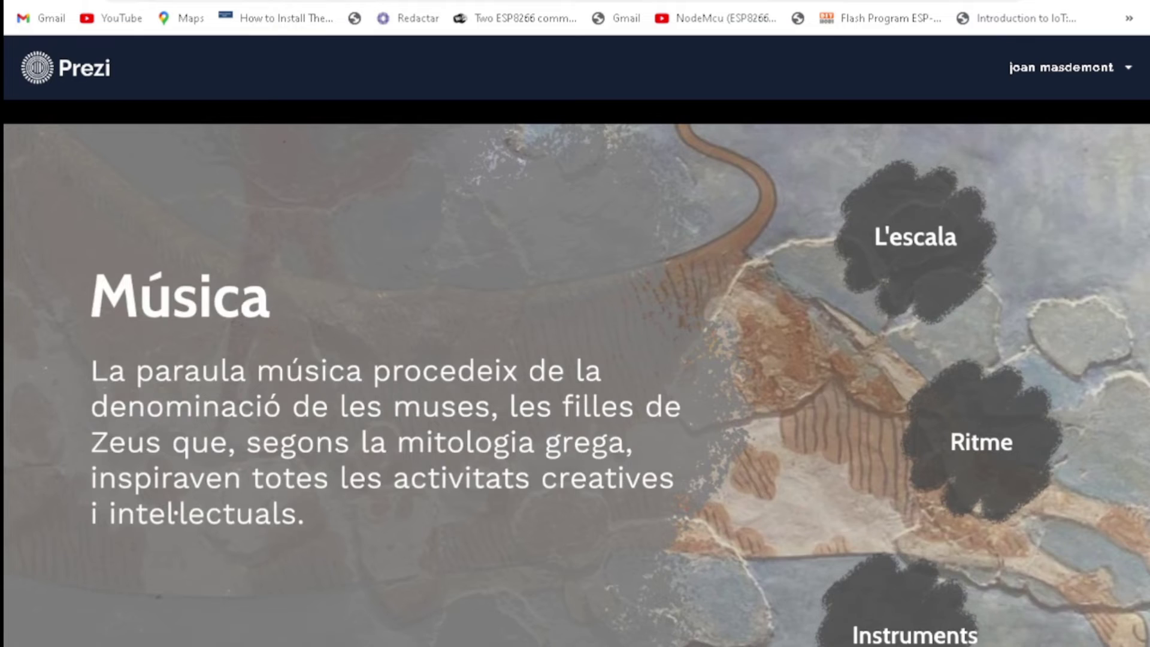
pyautogui.hotkey('ctrl', 'w')
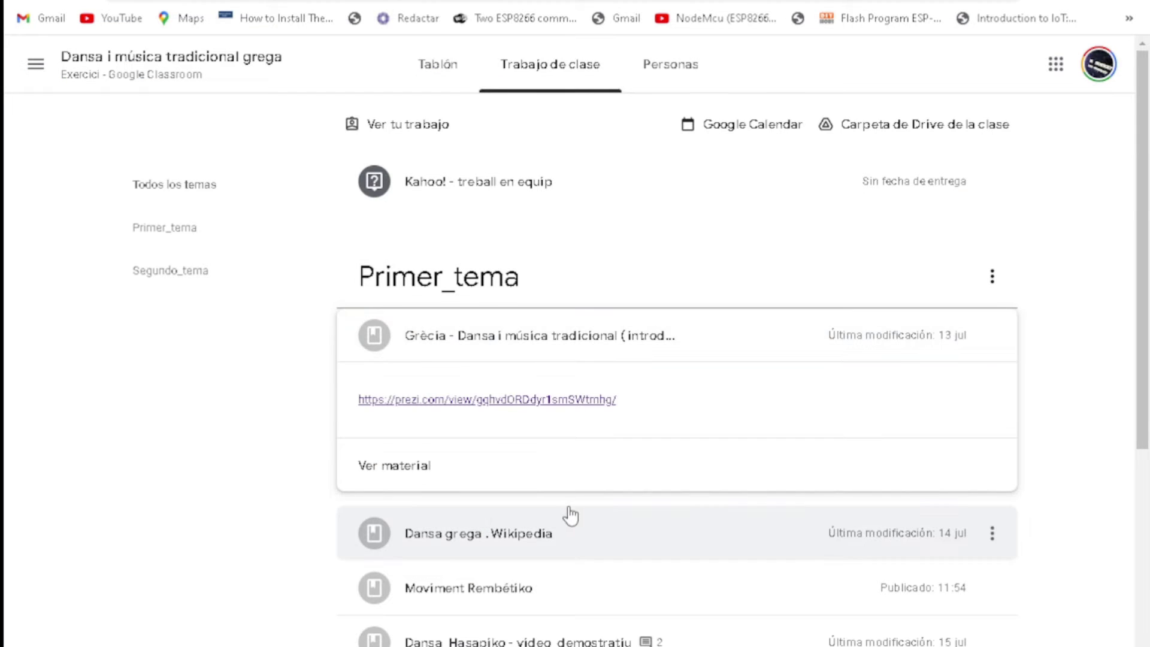
# Step: Open the Dansa grega Wikipedia article from its material, then close it
pyautogui.click(529, 545)
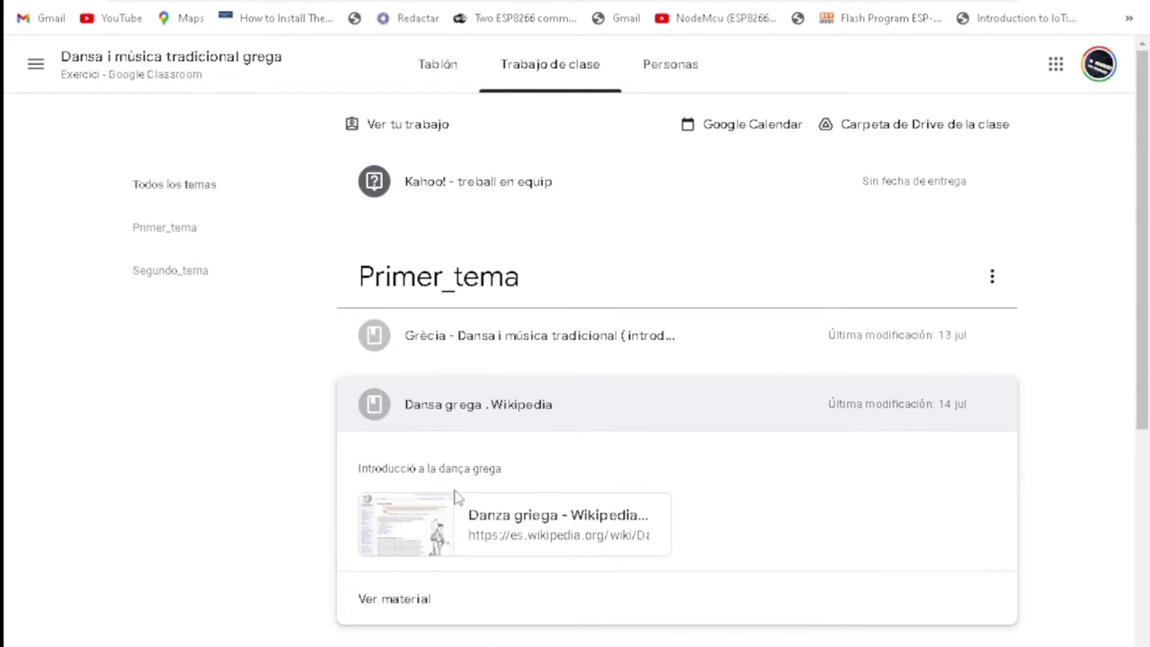
pyautogui.click(426, 528)
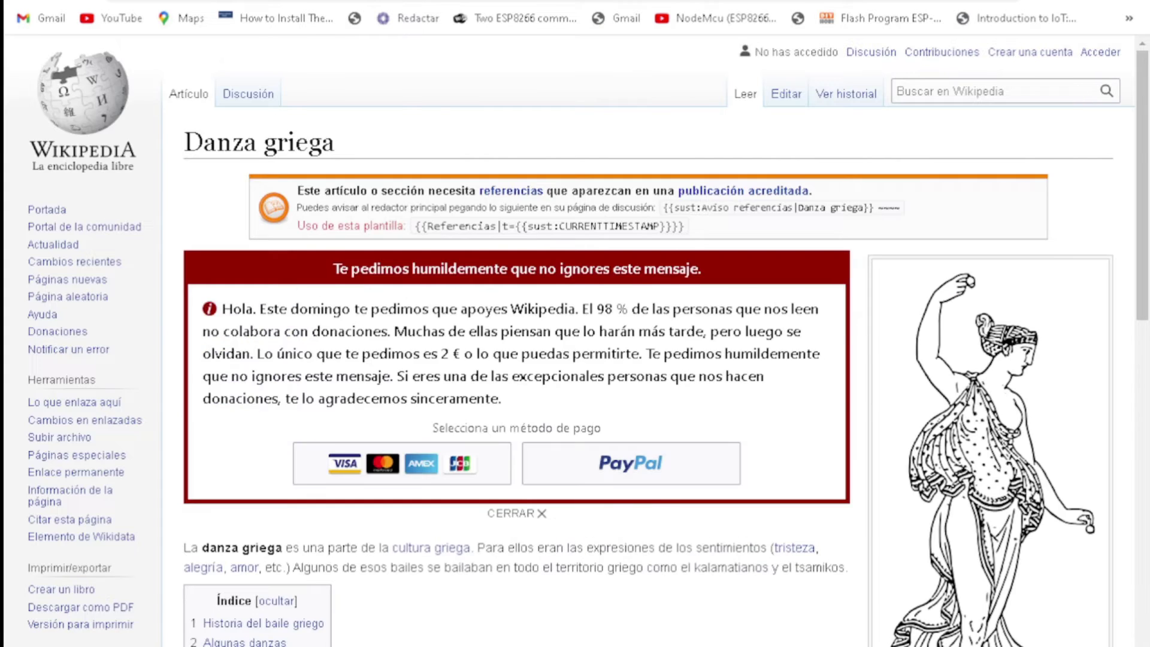
pyautogui.hotkey('ctrl', 'w')
# Step: Expand the Moviment Rembétiko and Dansa_Hasapiko materials
pyautogui.scroll(-2, 430, 530)
pyautogui.scroll(-2, 430, 535)
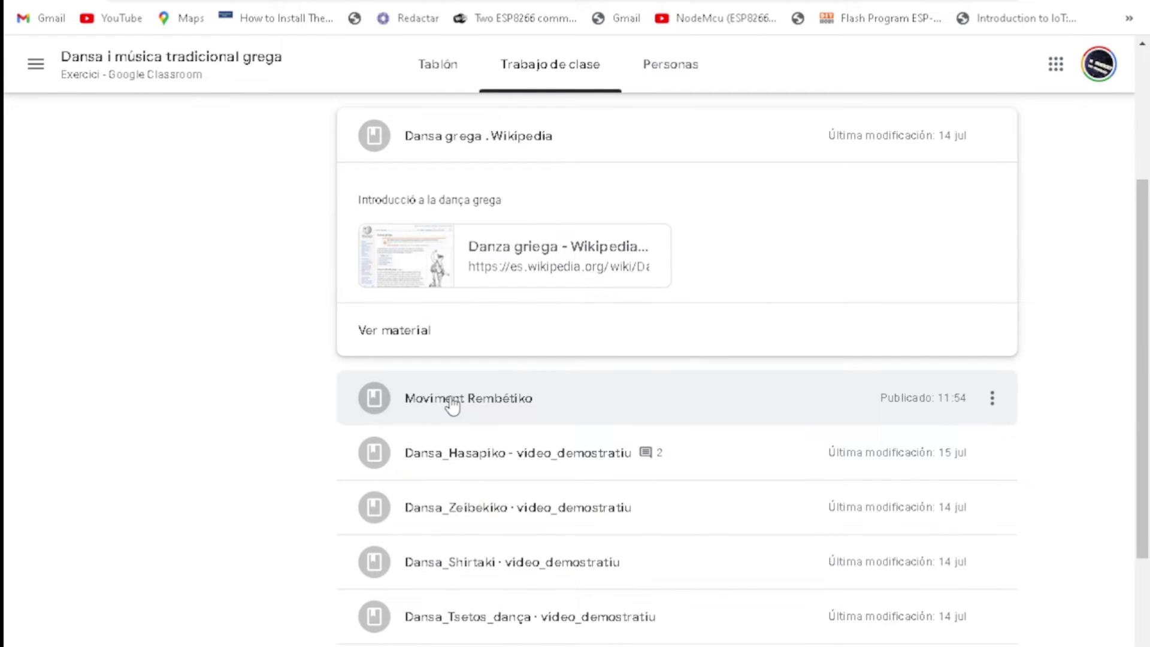
pyautogui.click(449, 403)
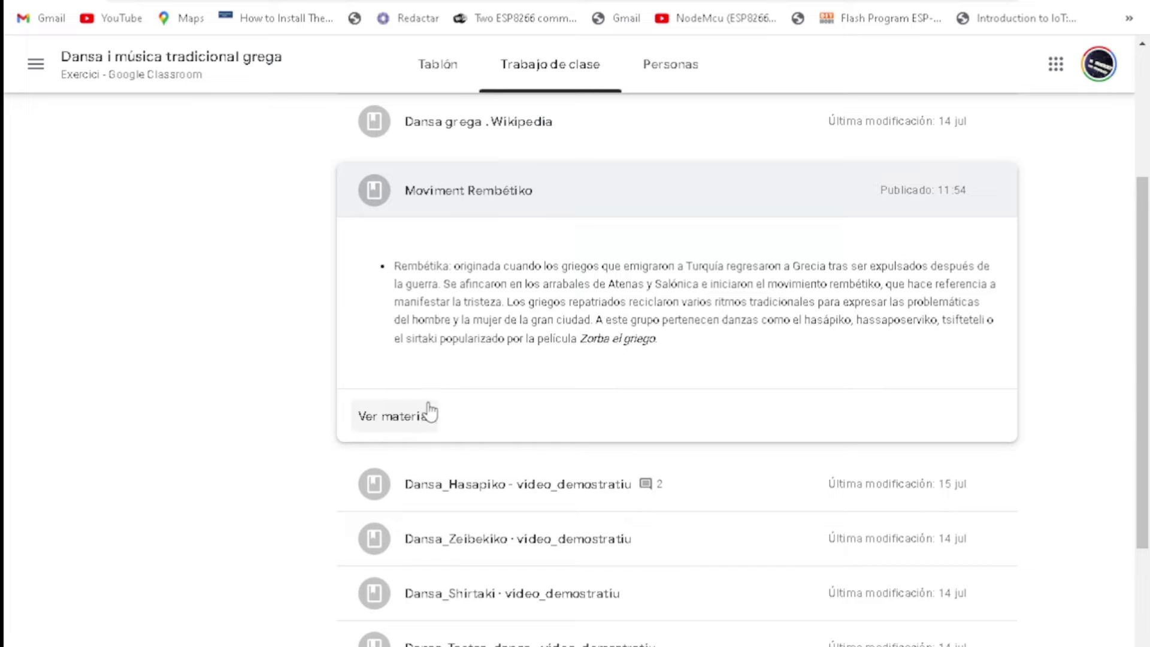
pyautogui.click(438, 494)
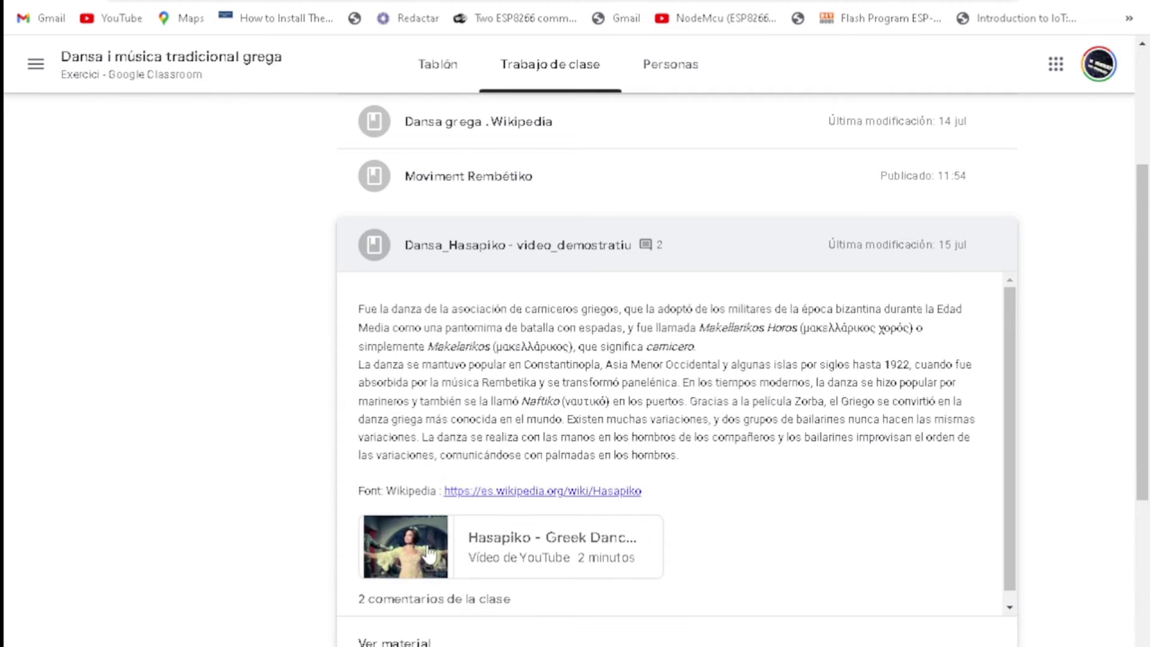
# Step: Play and close the Hasapiko and Zeibekiko dance videos
pyautogui.click(426, 556)
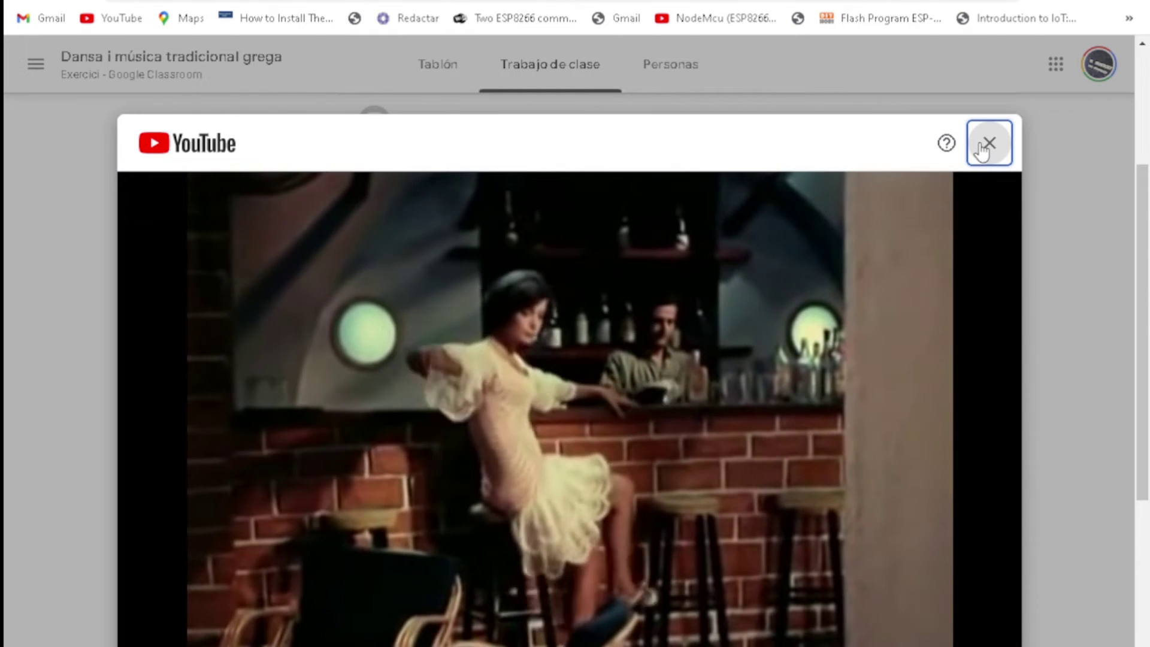
pyautogui.click(988, 144)
pyautogui.scroll(-2, 518, 611)
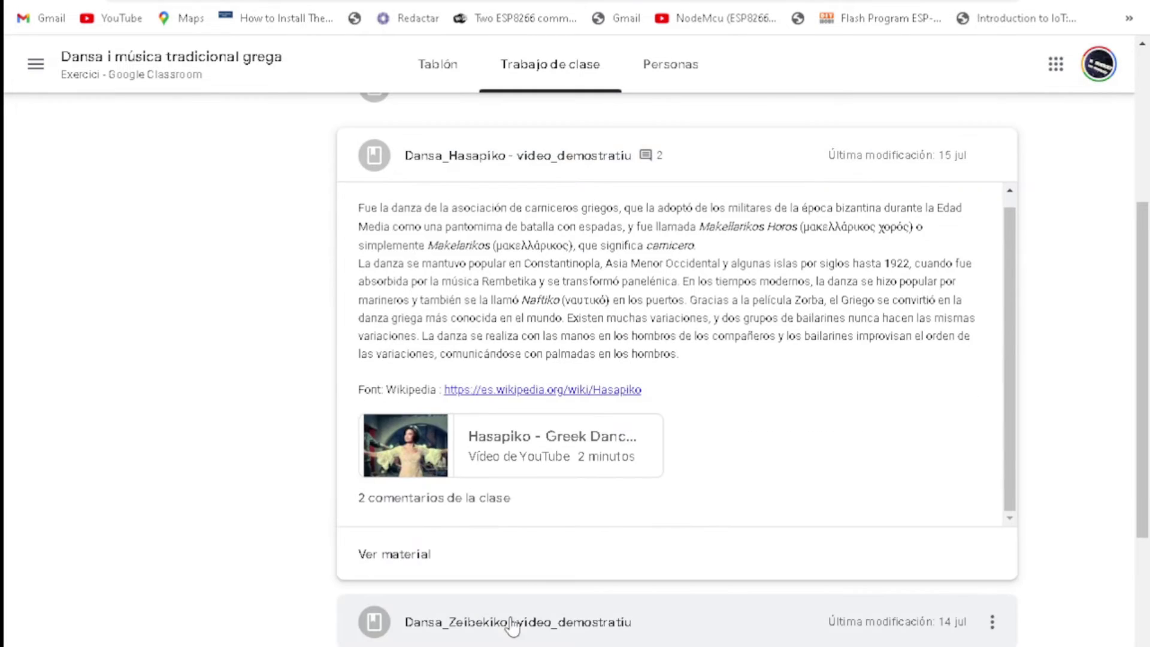
pyautogui.click(507, 627)
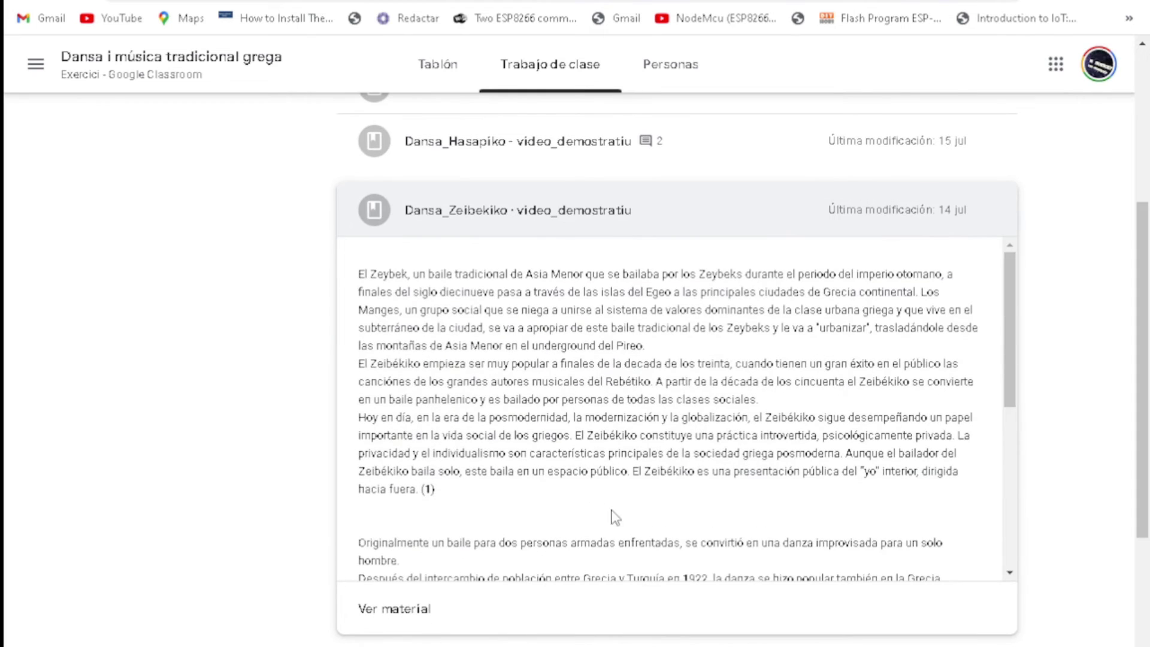
pyautogui.scroll(-10, 478, 577)
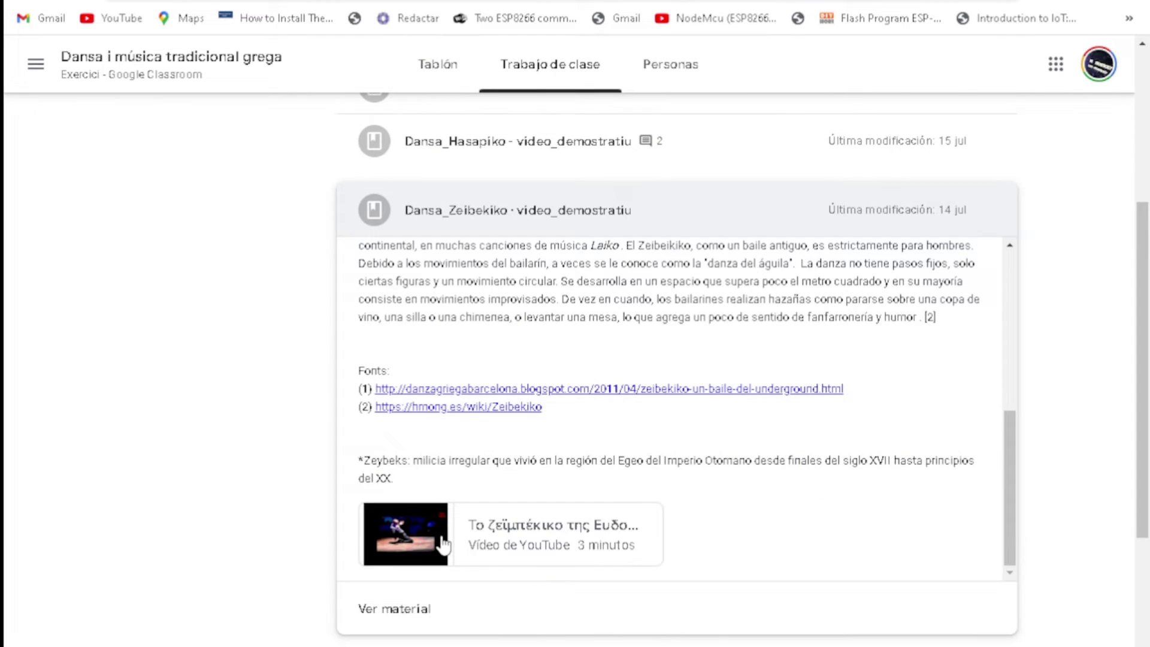
pyautogui.click(442, 544)
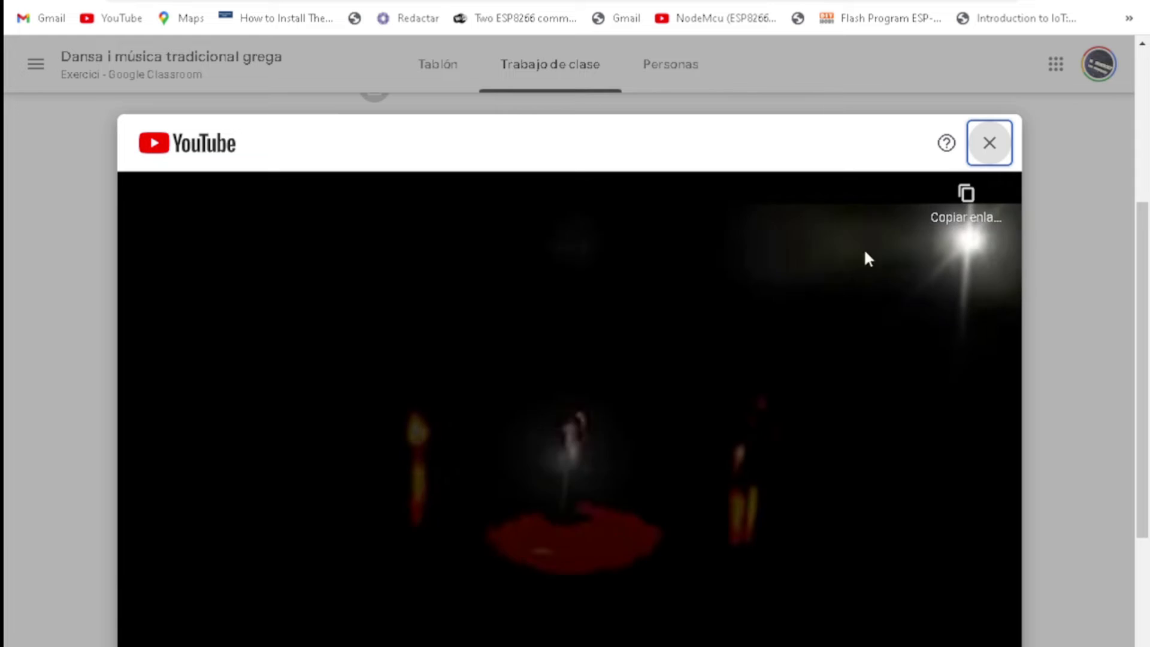
pyautogui.click(990, 144)
# Step: Play and close the Sirtaki (Zorbas Dance) and Tsestos dance videos
pyautogui.scroll(-3, 560, 397)
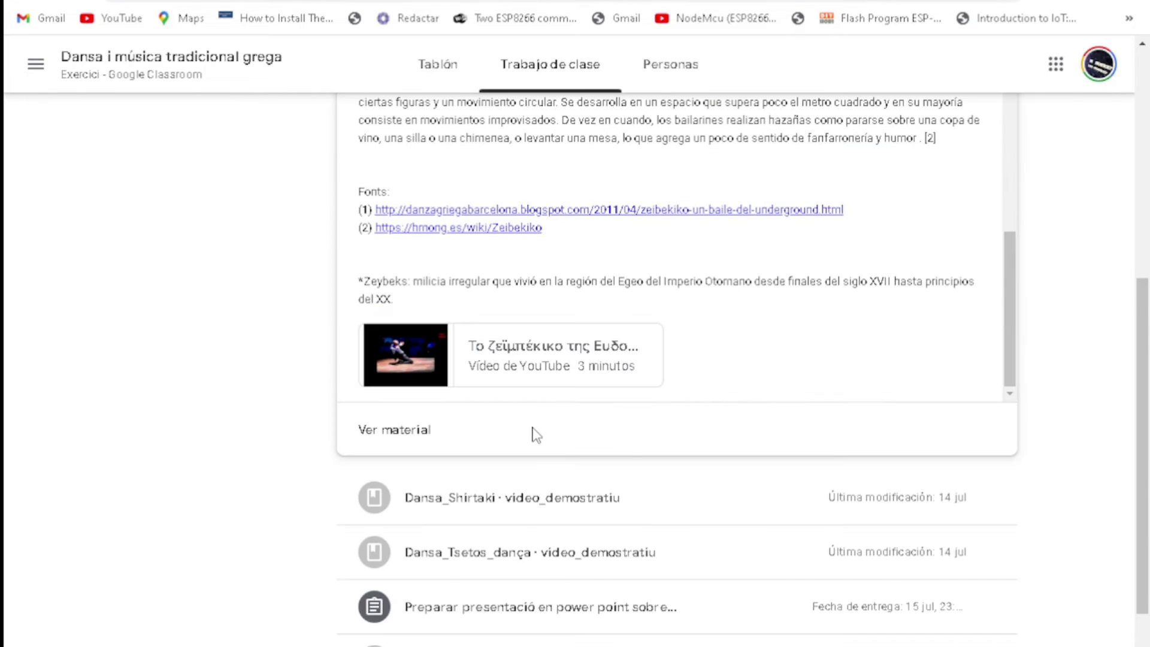
pyautogui.scroll(-3, 509, 443)
pyautogui.click(457, 326)
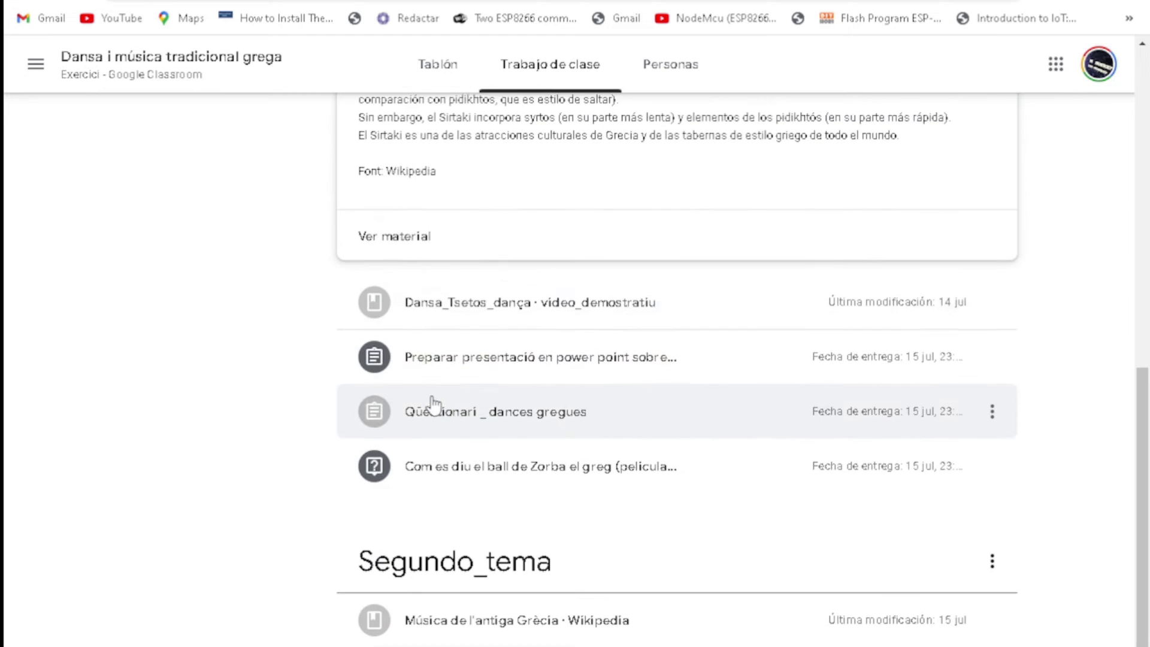
pyautogui.click(396, 404)
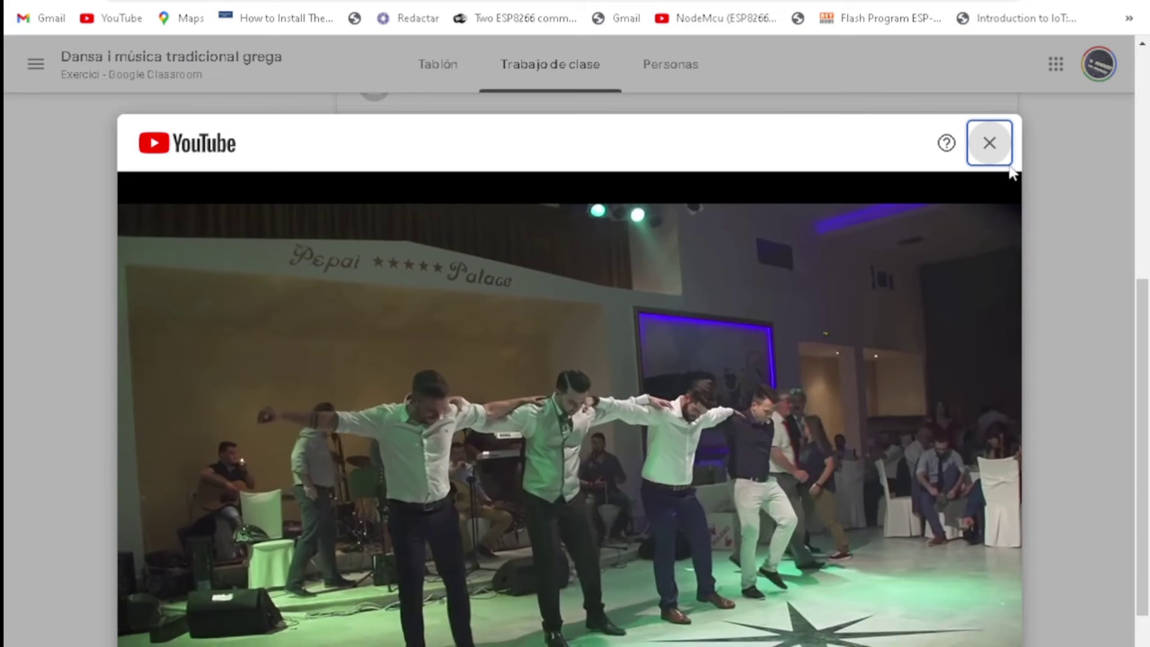
pyautogui.click(990, 142)
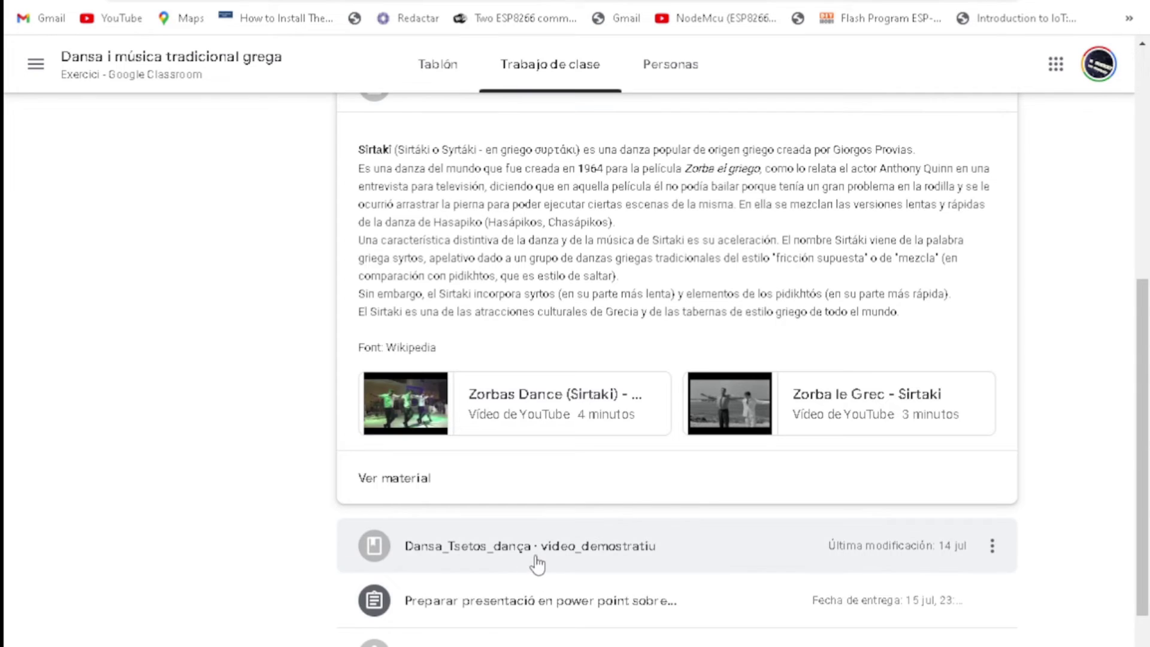
pyautogui.click(538, 563)
pyautogui.click(429, 306)
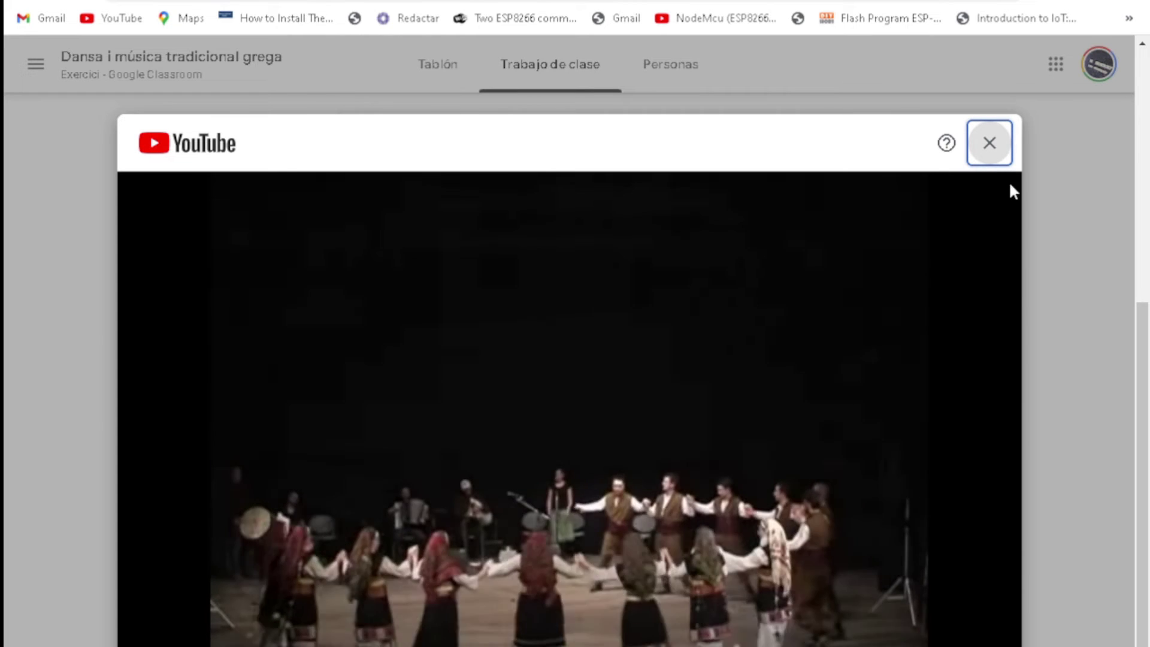
pyautogui.click(990, 142)
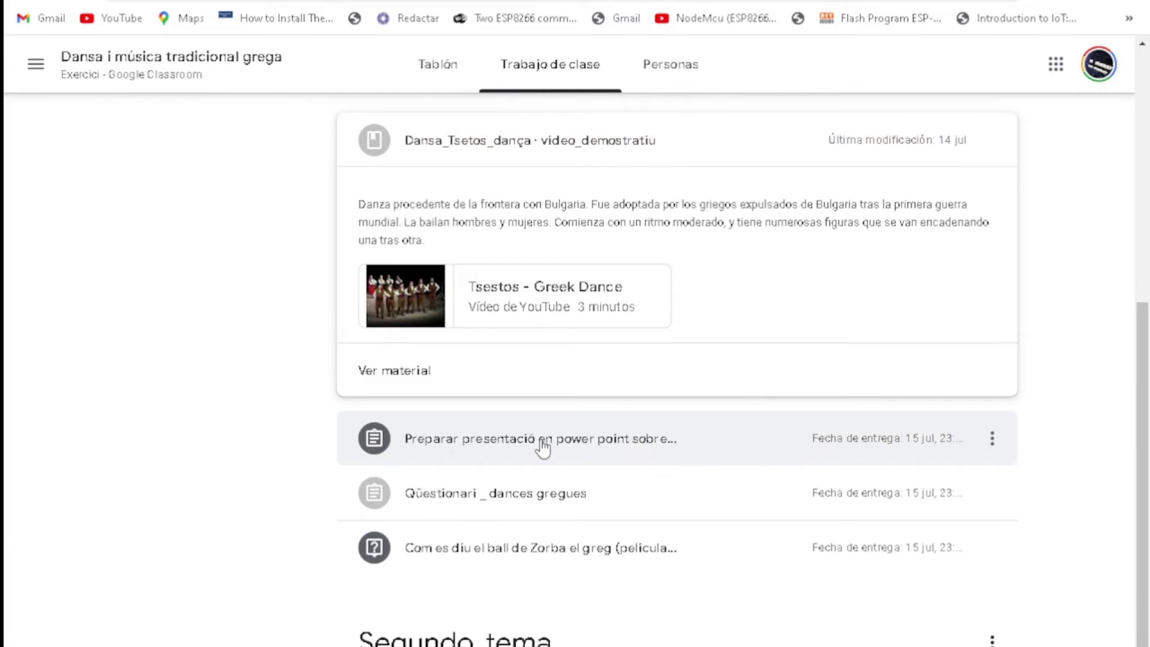
# Step: Expand the PowerPoint and Qüestionari _ dances gregues assignments and open the quiz form
pyautogui.click(543, 448)
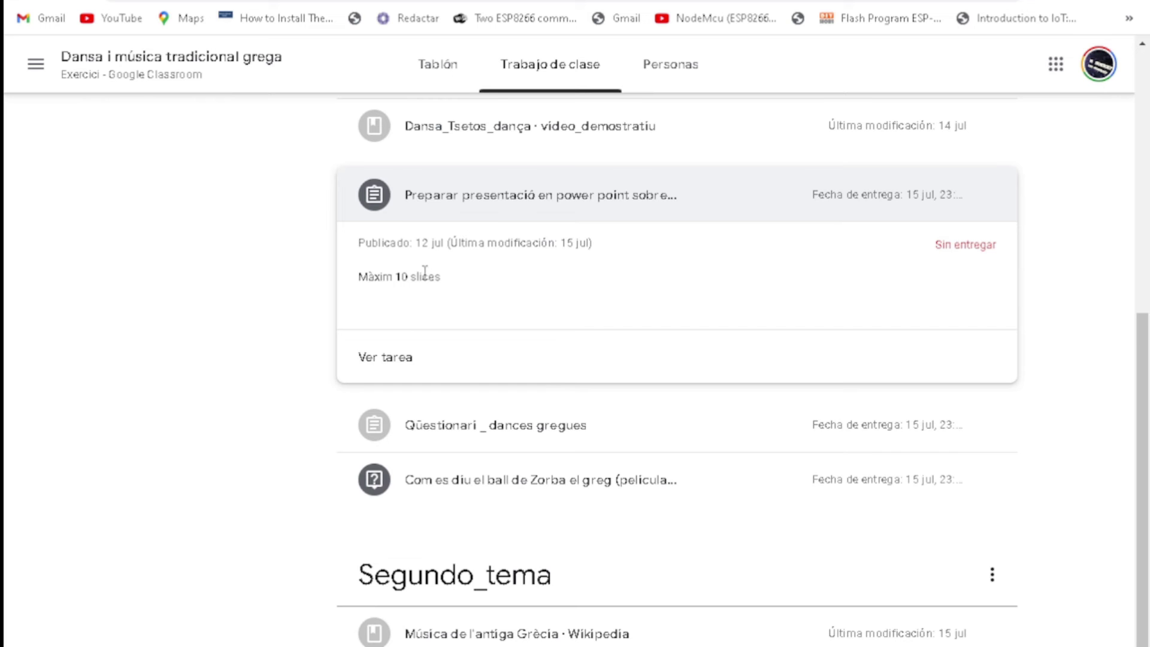
pyautogui.scroll(-2, 433, 339)
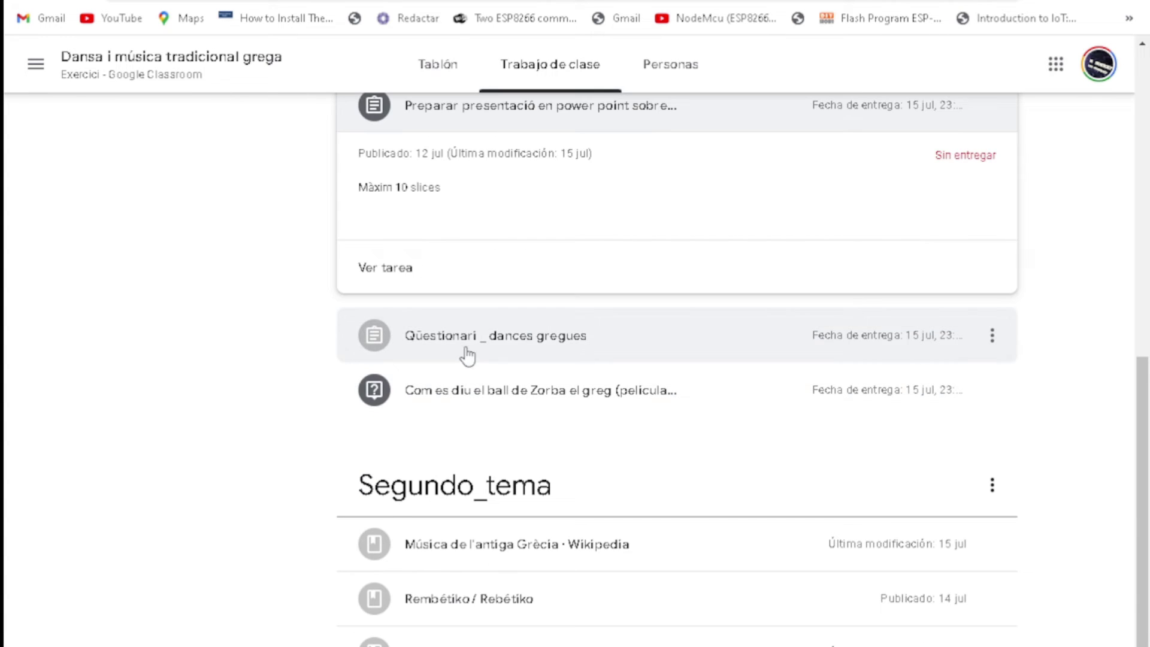
pyautogui.click(470, 347)
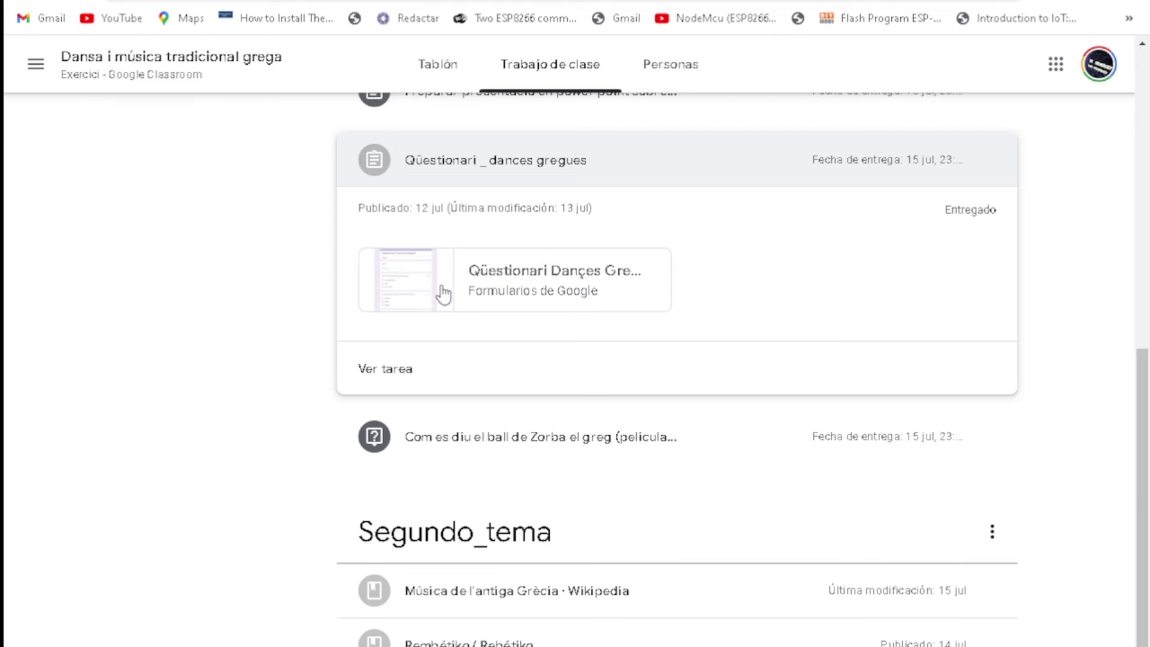
pyautogui.click(422, 285)
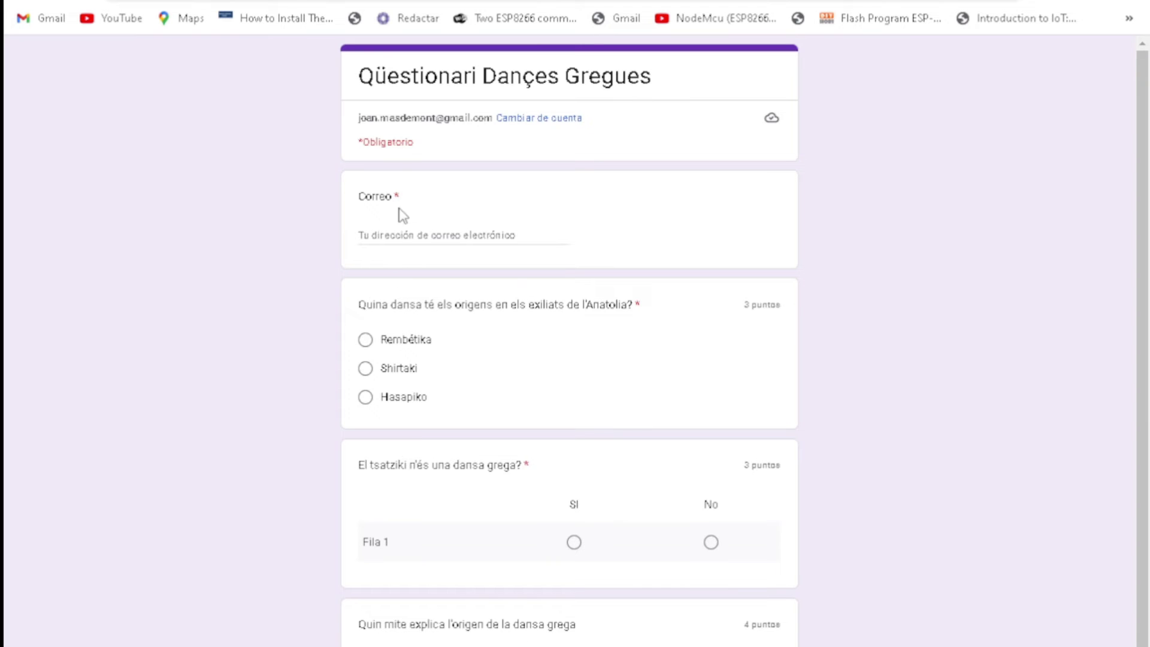
# Step: Answer the quiz with an e-mail, Rembétika and Sí, then view the 3/10 score
pyautogui.click(385, 228)
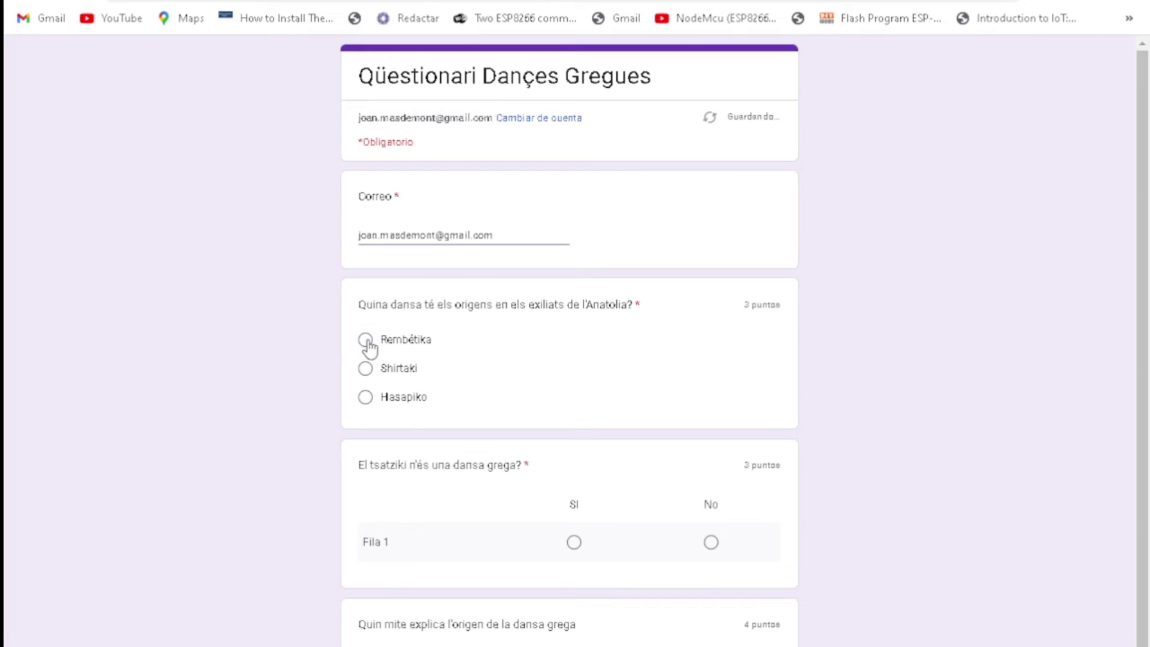
pyautogui.click(367, 340)
pyautogui.click(574, 542)
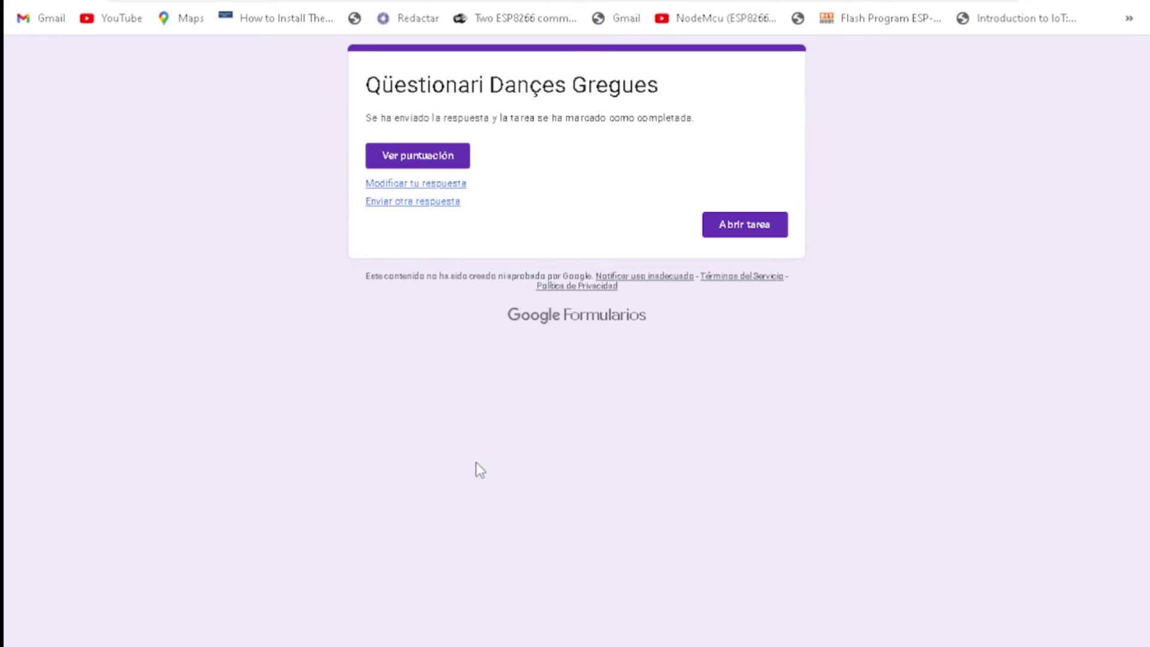
pyautogui.click(442, 157)
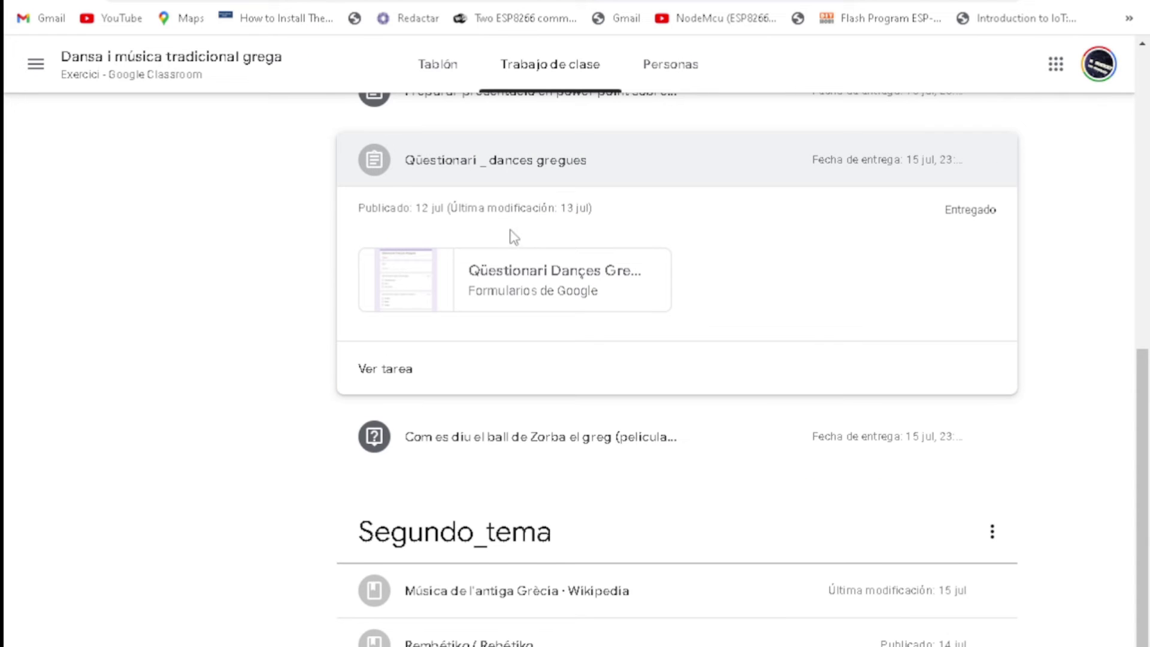
pyautogui.scroll(-3, 513, 236)
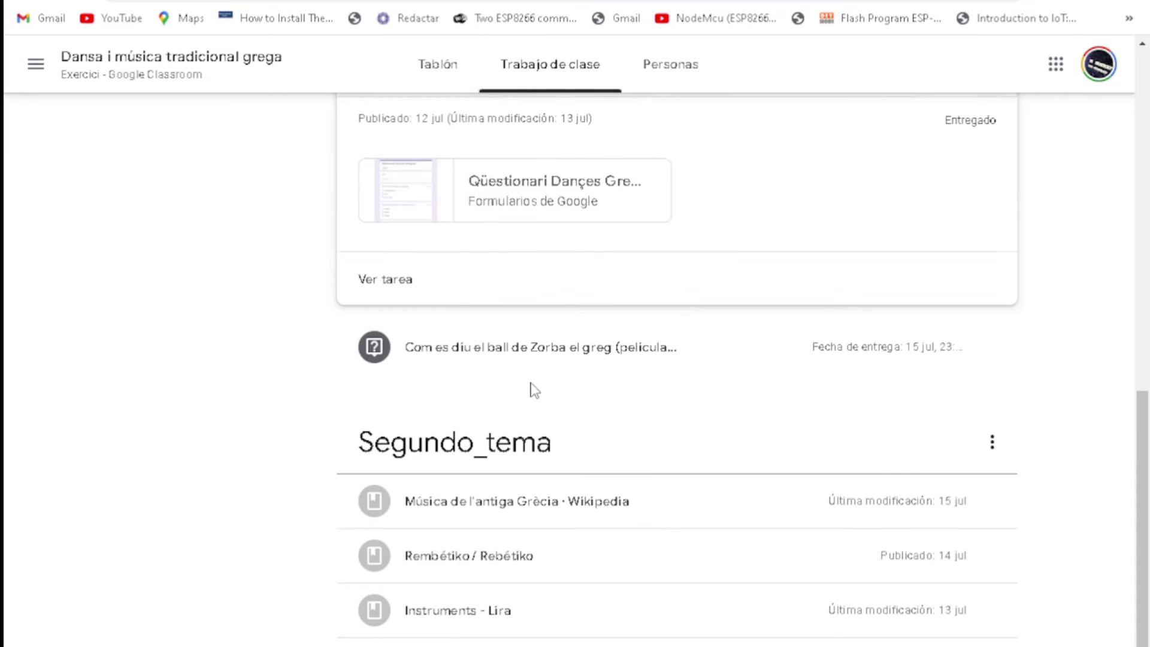
# Step: Play and close the Zorba el griego video from the Zorba dance question
pyautogui.click(550, 264)
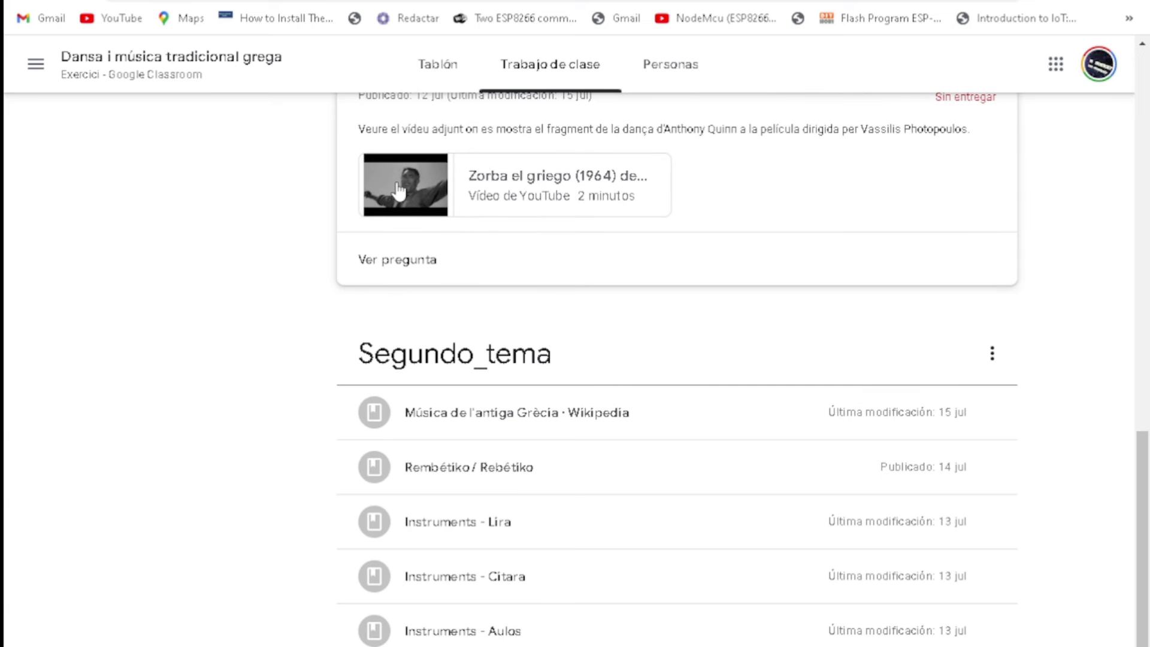
pyautogui.click(398, 192)
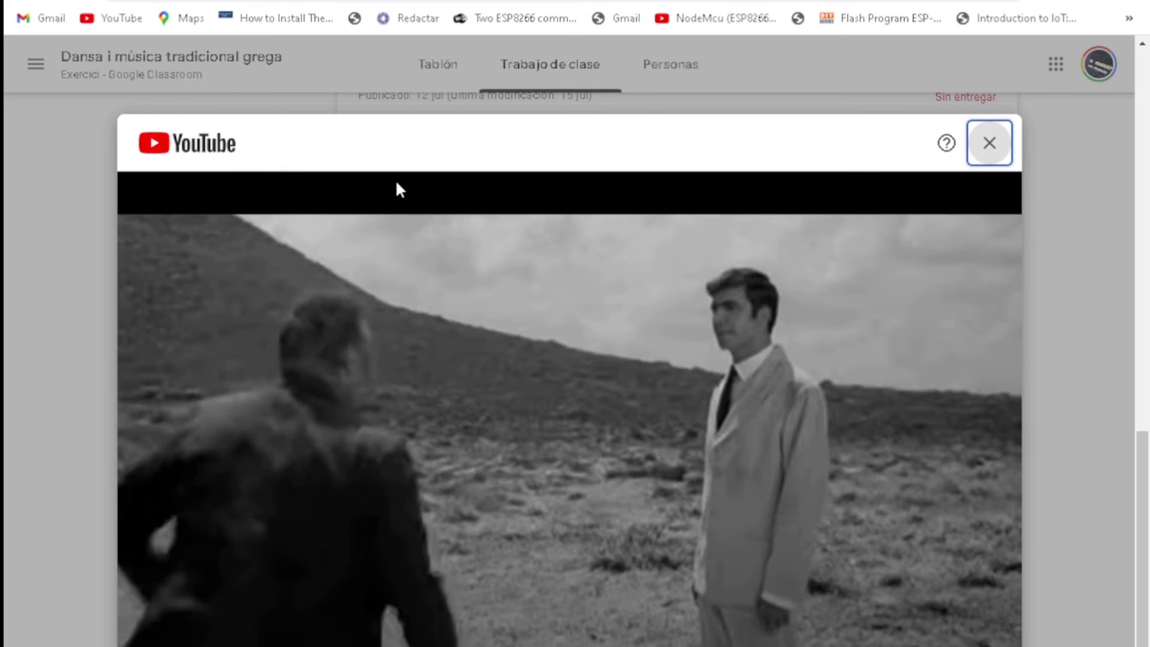
pyautogui.click(990, 144)
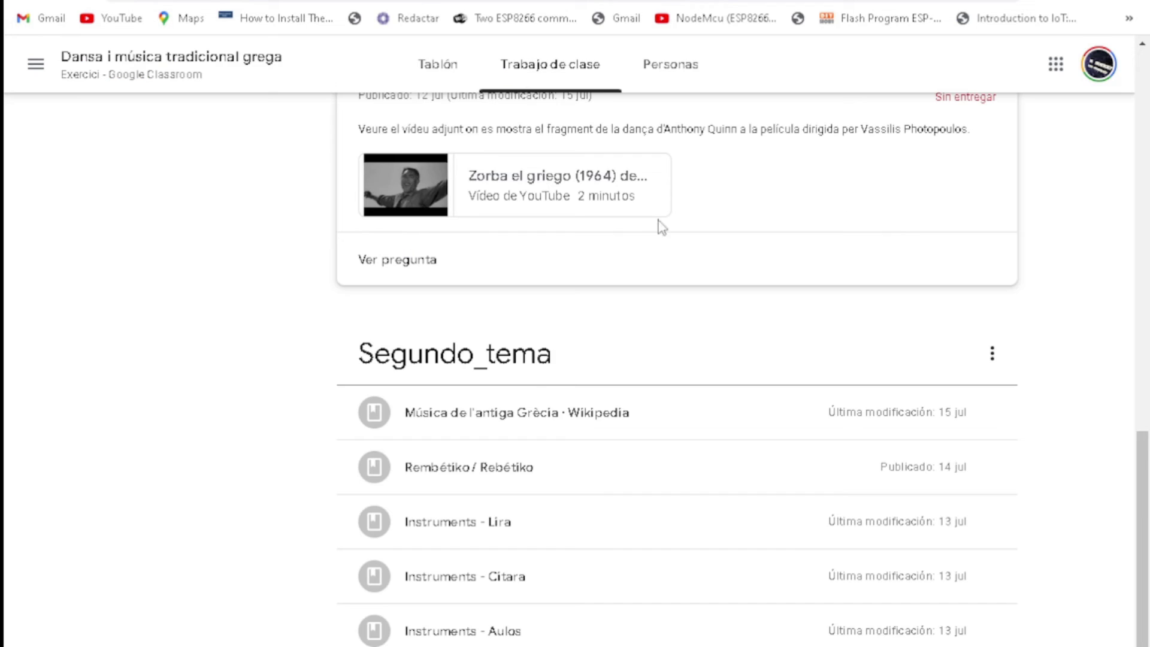
# Step: Open the Música de l'antiga Grècia and Rebético Wikipedia articles from their materials
pyautogui.click(519, 413)
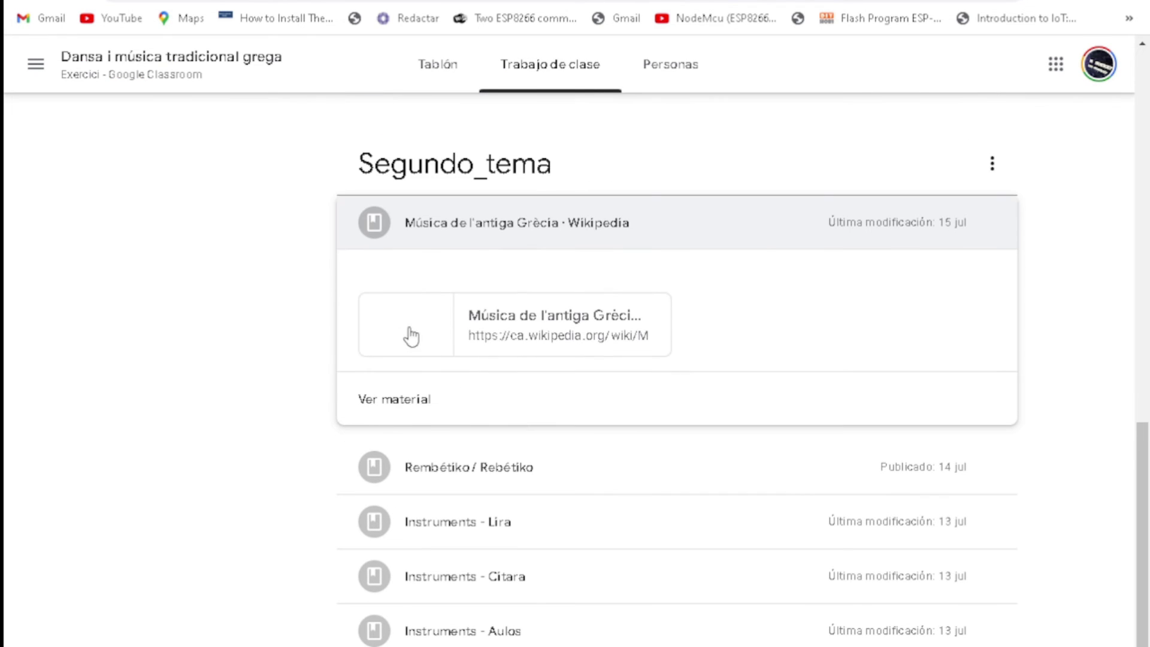
pyautogui.click(411, 336)
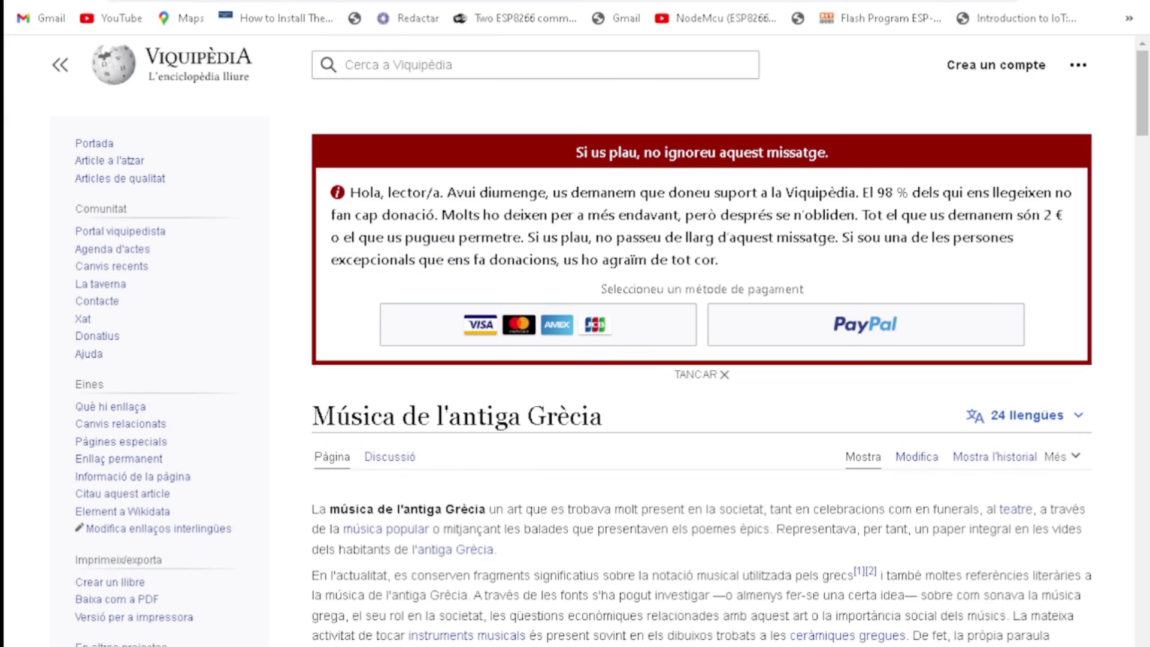
pyautogui.click(360, 1)
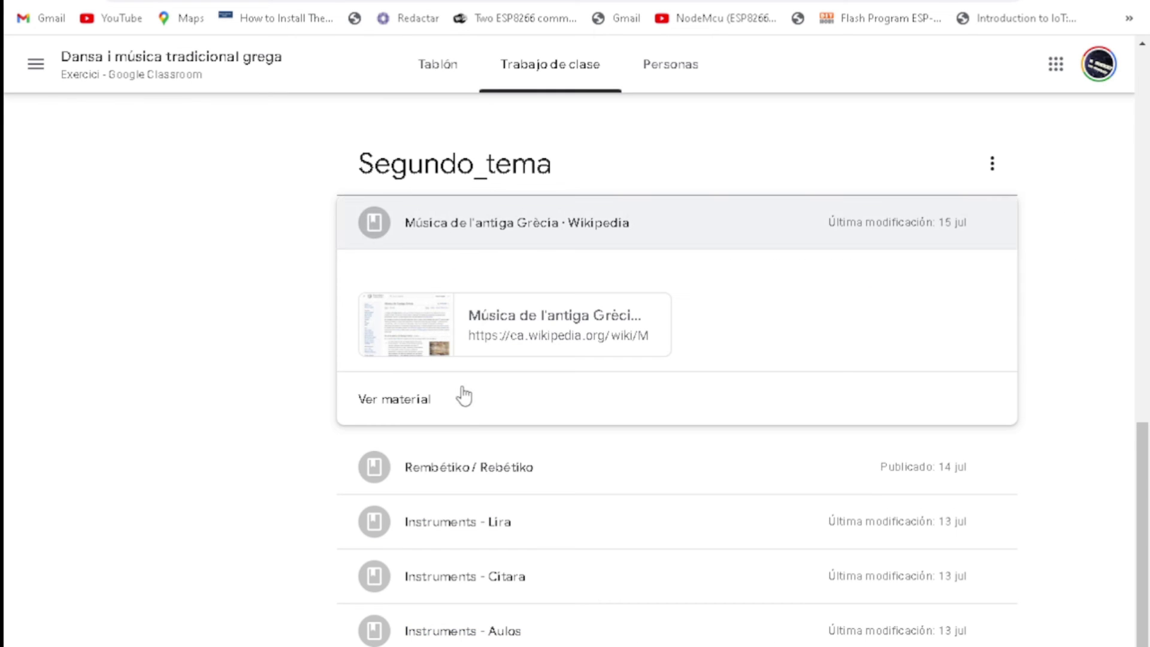
pyautogui.click(471, 479)
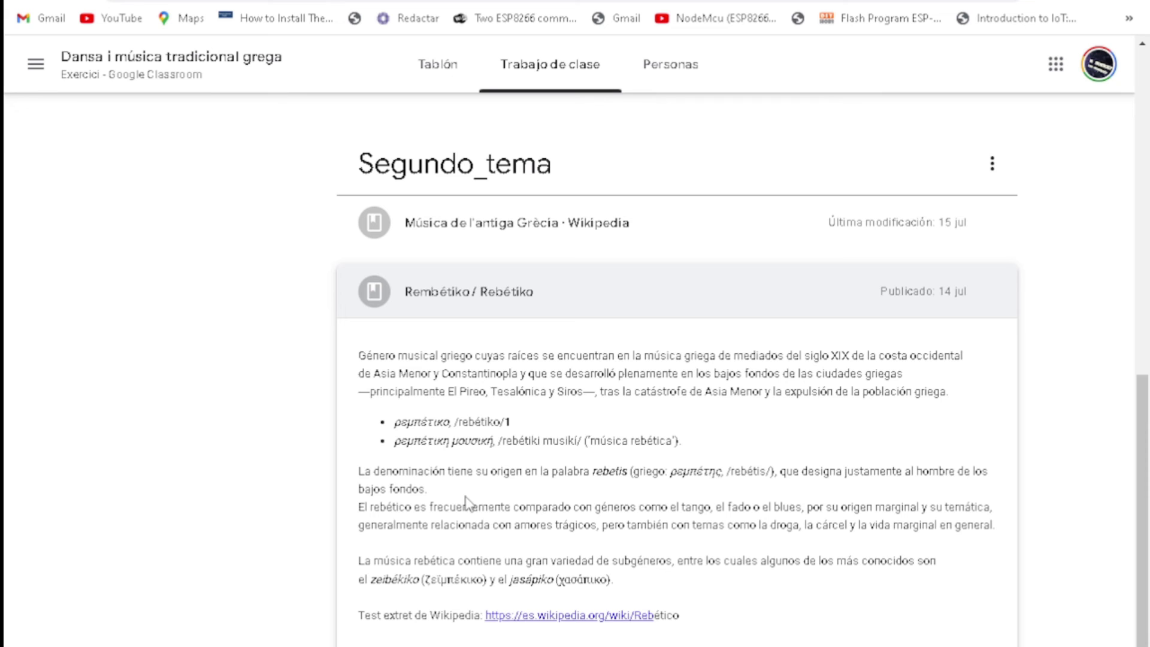
pyautogui.click(547, 622)
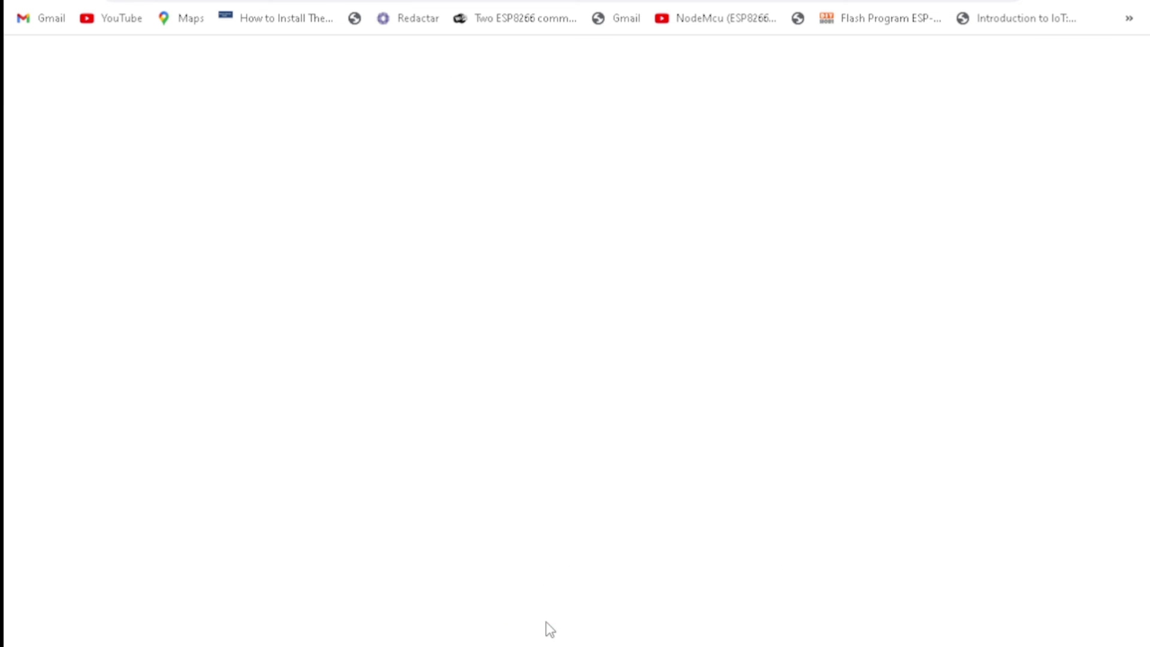
pyautogui.click(359, 1)
# Step: Open the Lira, Cítara and Aulos Wikipedia articles from the Instruments materials
pyautogui.scroll(-4, 461, 527)
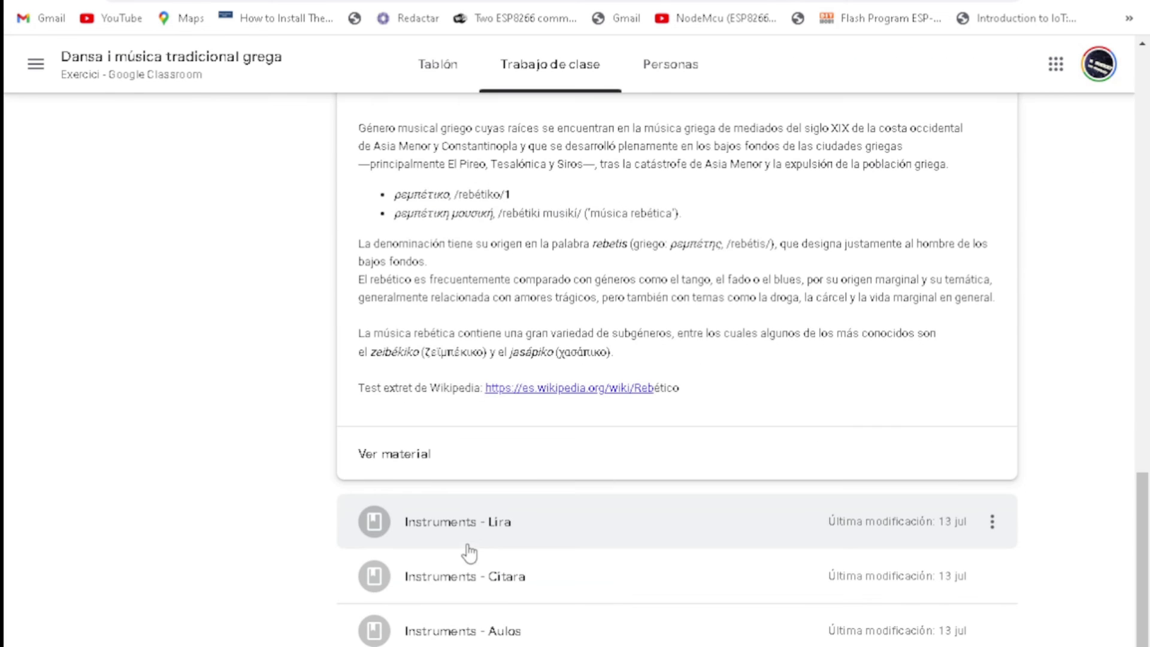
pyautogui.click(469, 539)
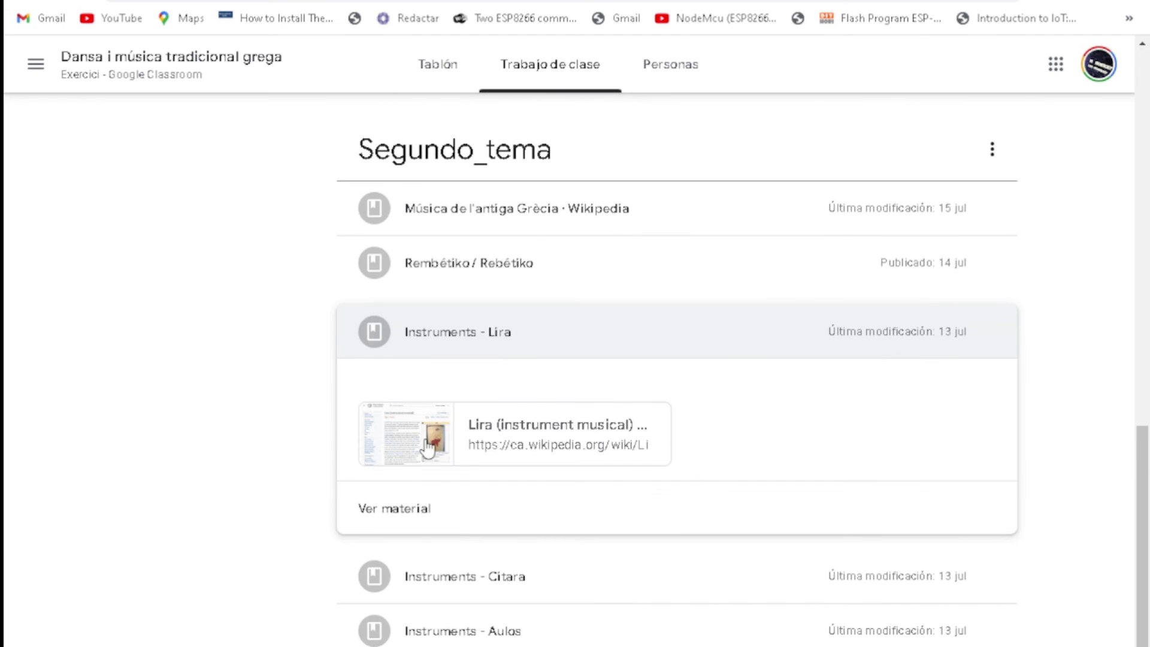
pyautogui.click(428, 449)
pyautogui.click(359, 1)
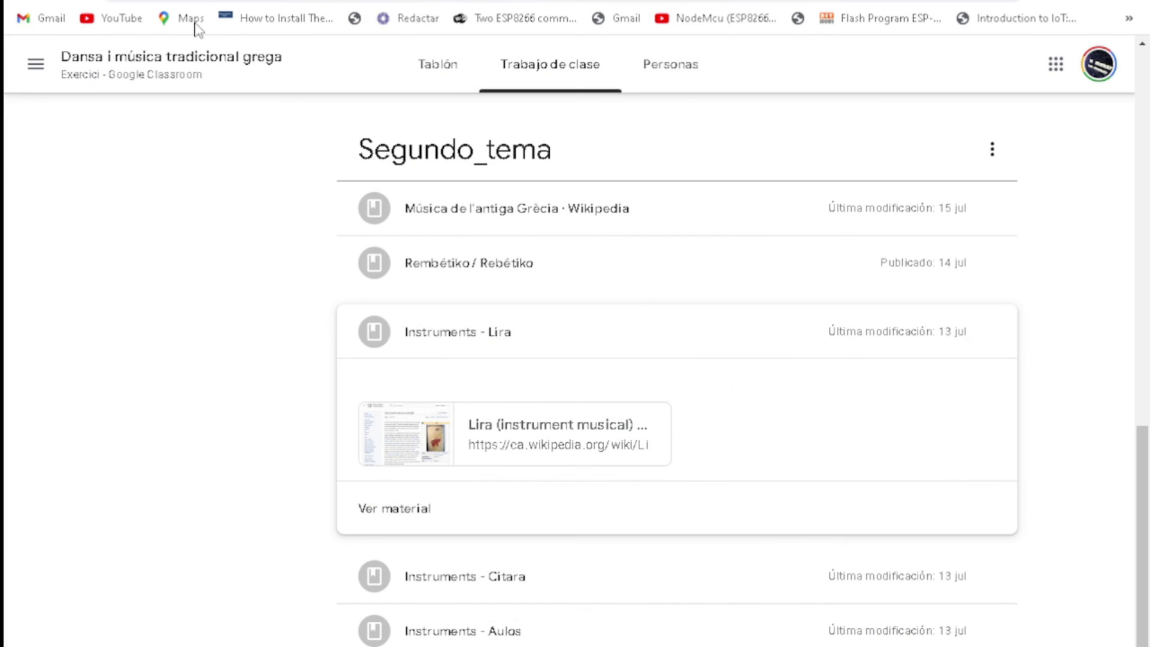
pyautogui.click(516, 596)
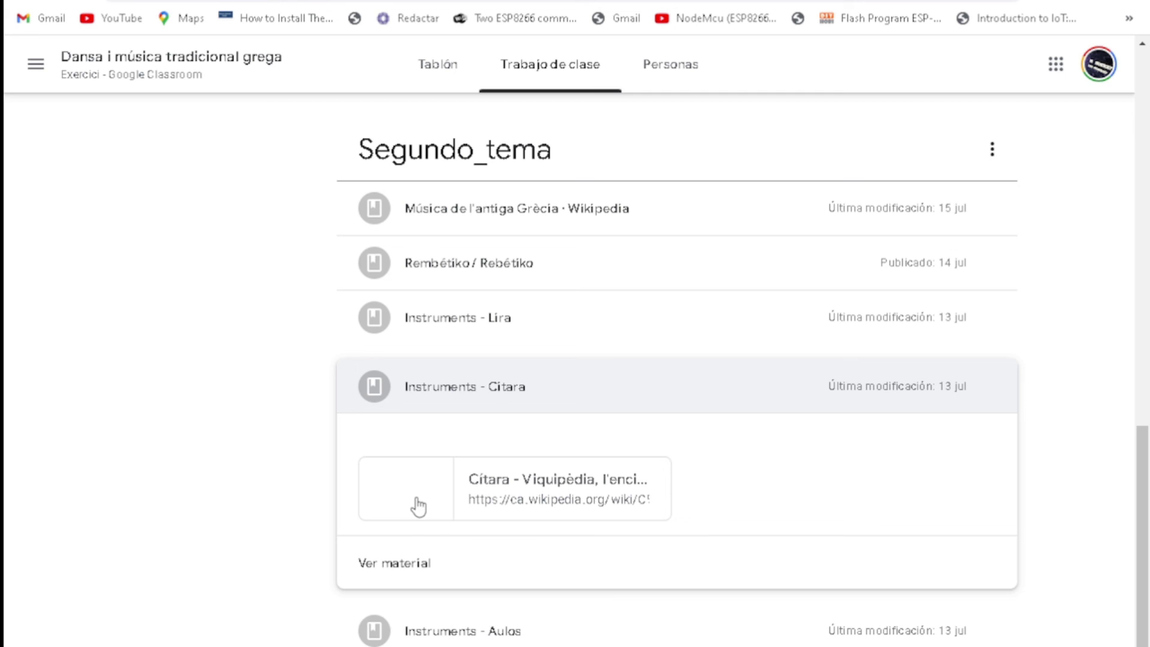
pyautogui.click(413, 499)
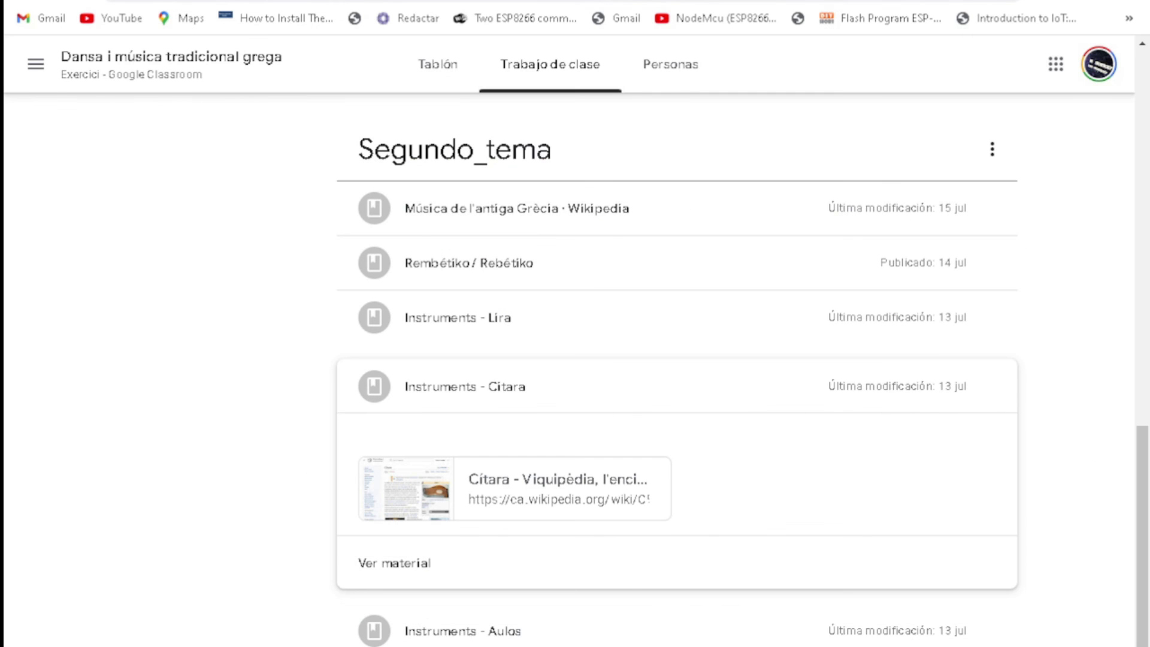
pyautogui.click(413, 629)
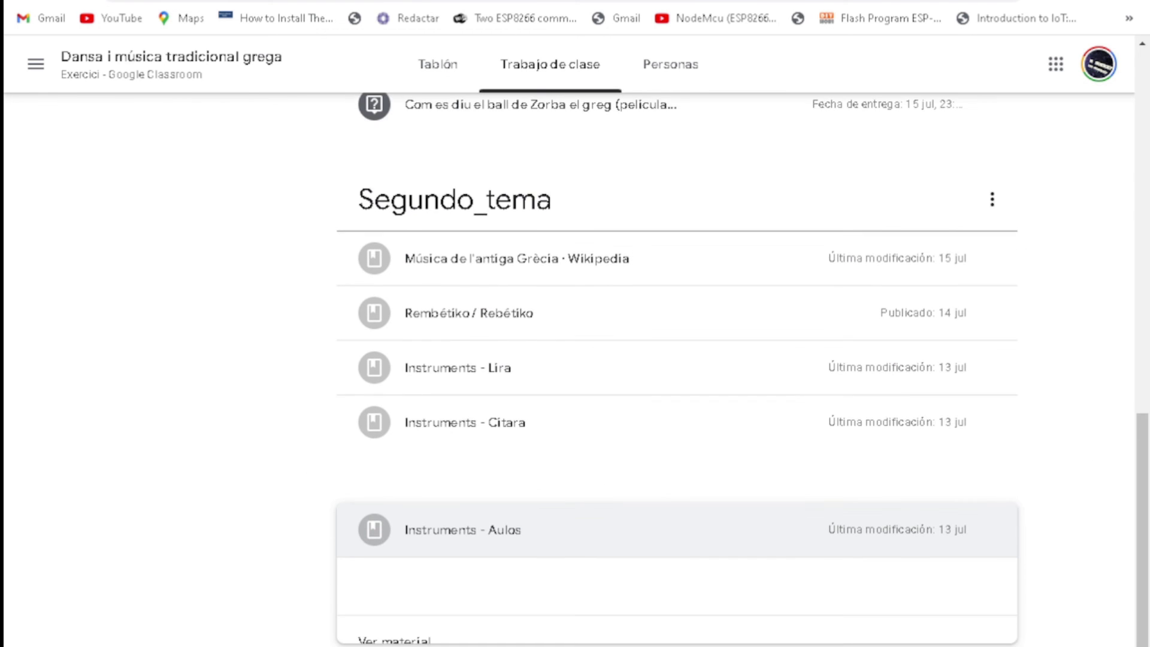
pyautogui.click(413, 563)
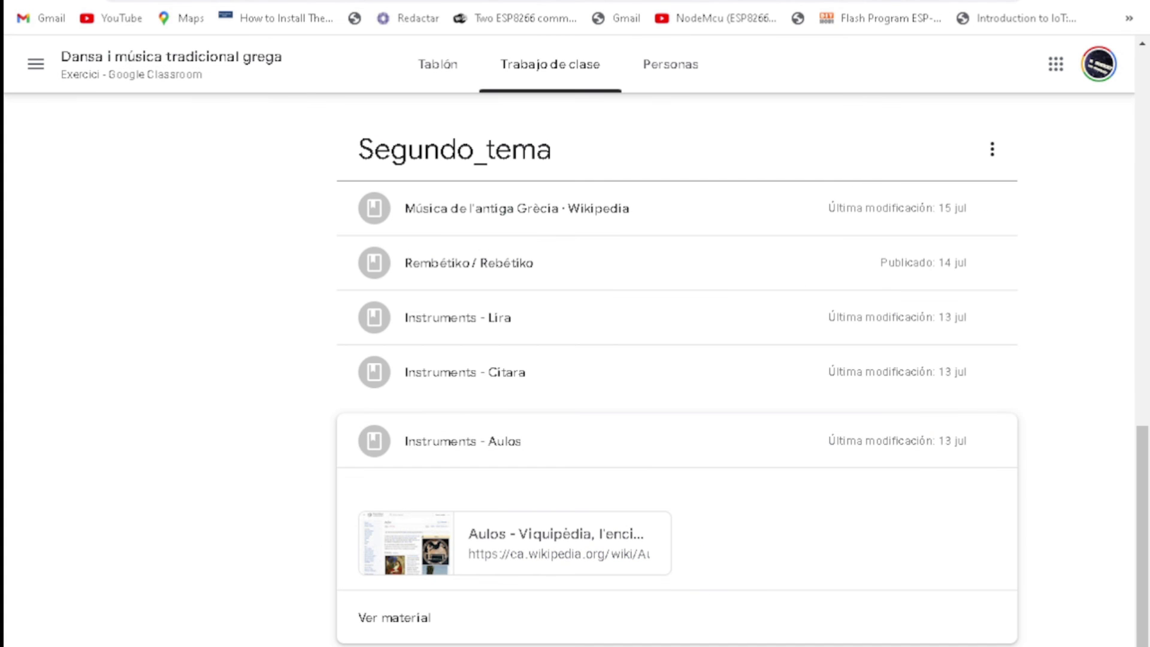
# Step: Open the Flauta de Pan and Hydraulis Wikipedia articles from their materials
pyautogui.click(419, 641)
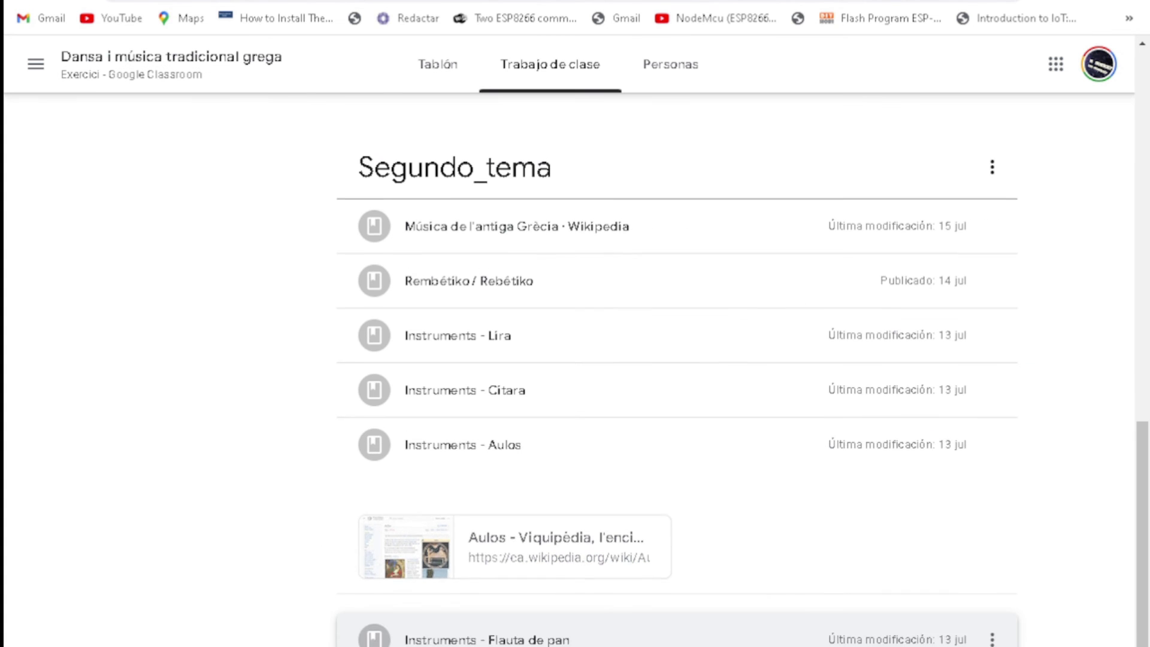
pyautogui.click(420, 616)
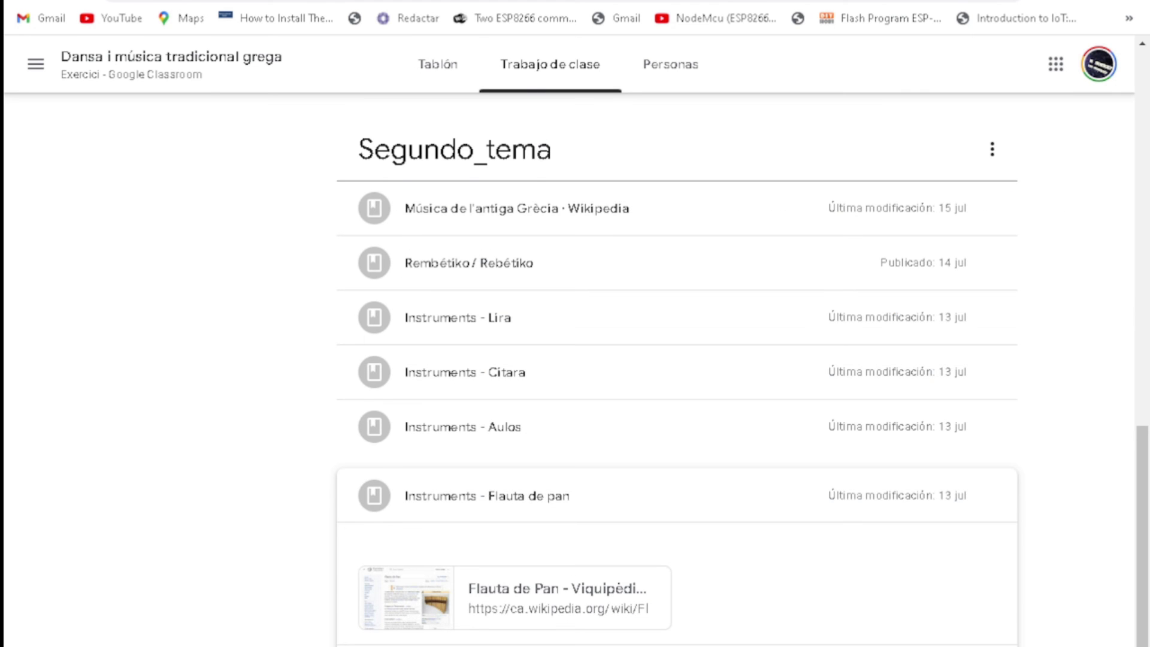
pyautogui.click(514, 483)
pyautogui.click(475, 617)
pyautogui.click(378, 639)
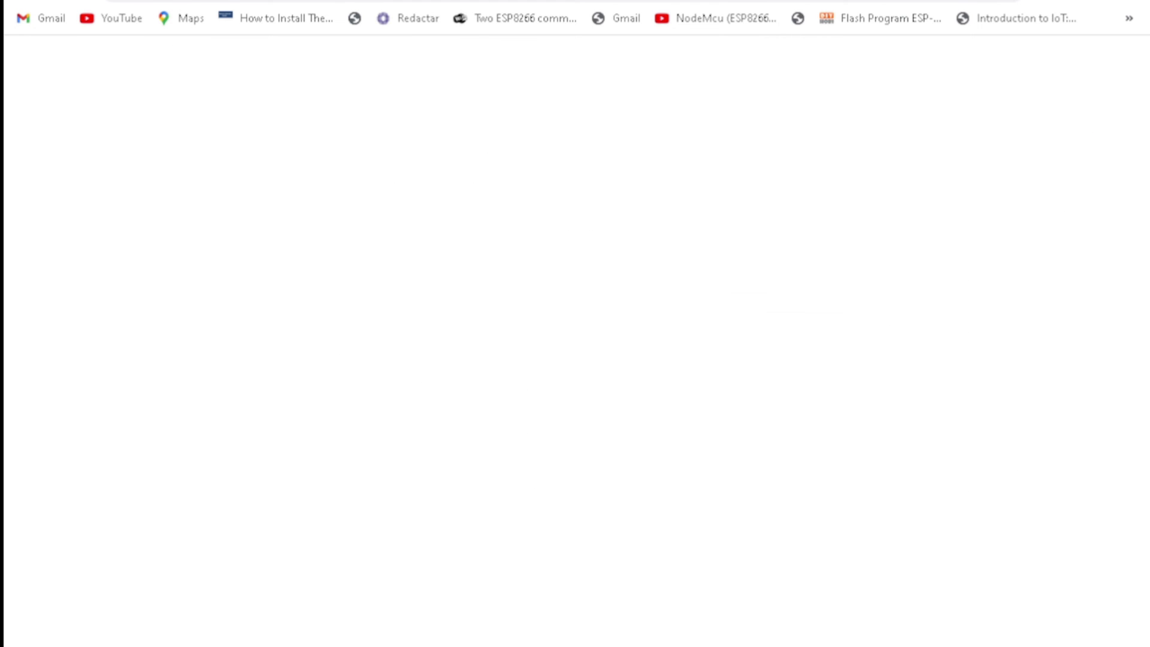